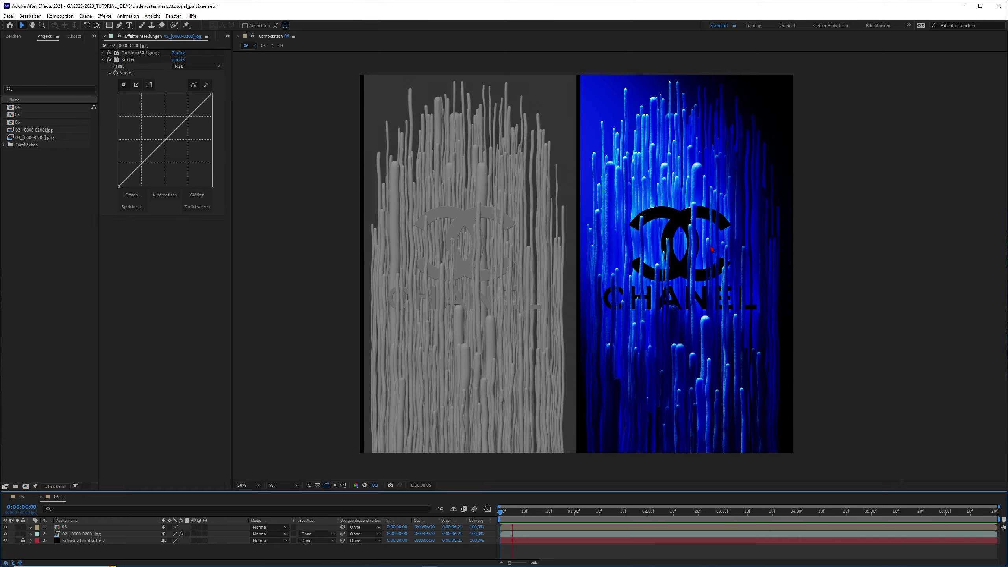
Step: View the 3DBonfire YouTube videos page, the Instagram profile and the Random Objects - Balloon Grass video
scroll(697, 292, up, 2)
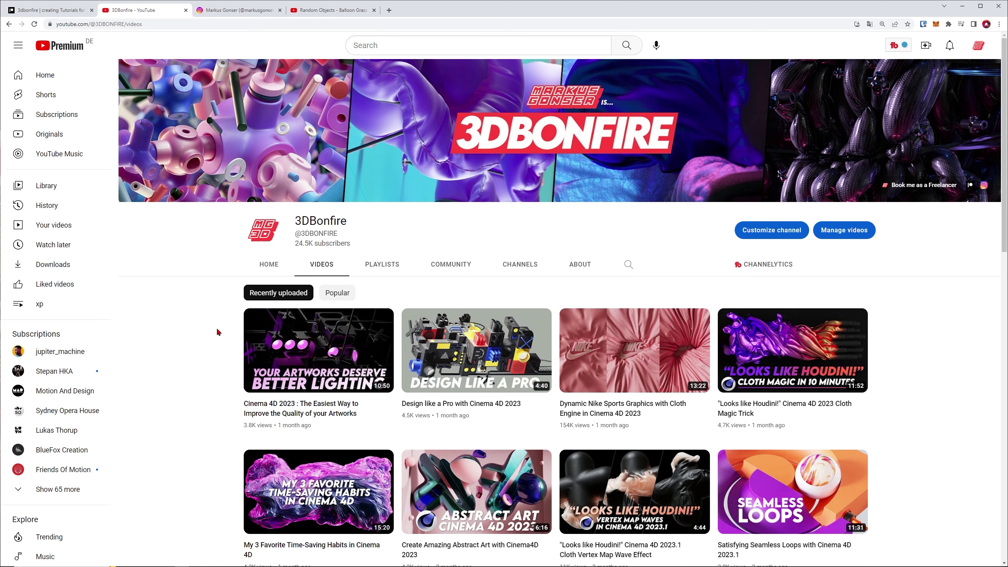
scroll(218, 332, down, 2)
scroll(218, 332, up, 1)
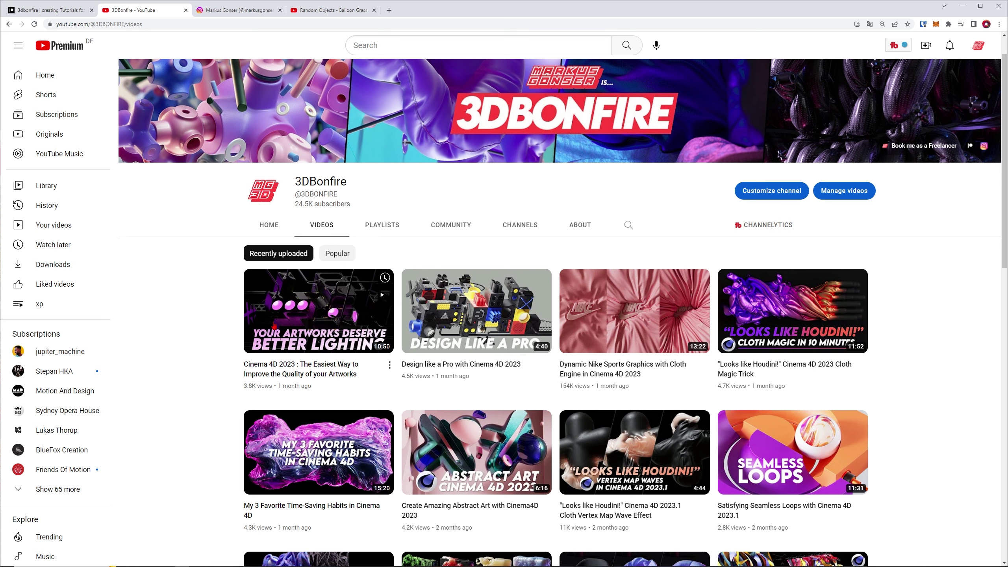
click(240, 13)
drag(146, 25, 170, 25)
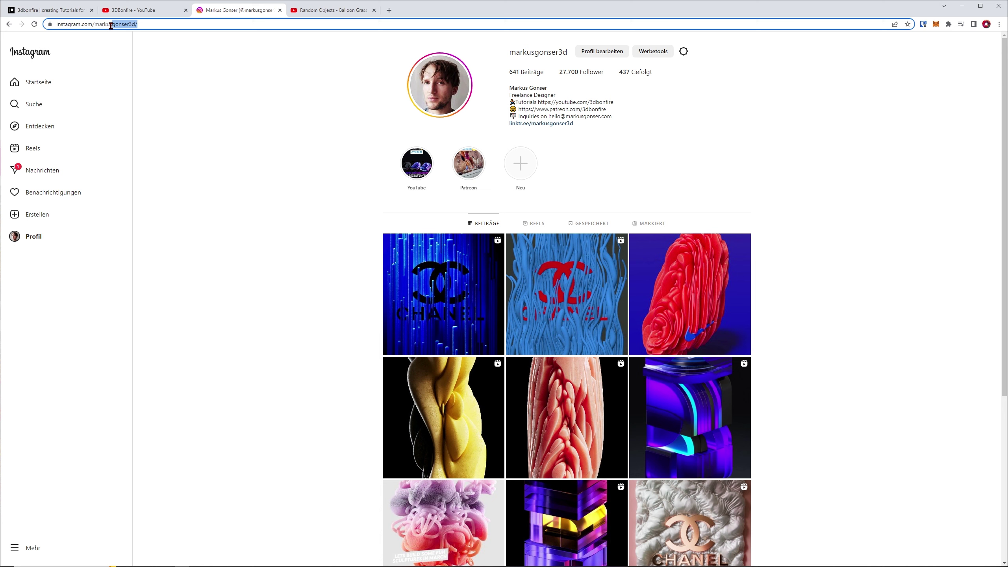
click(332, 11)
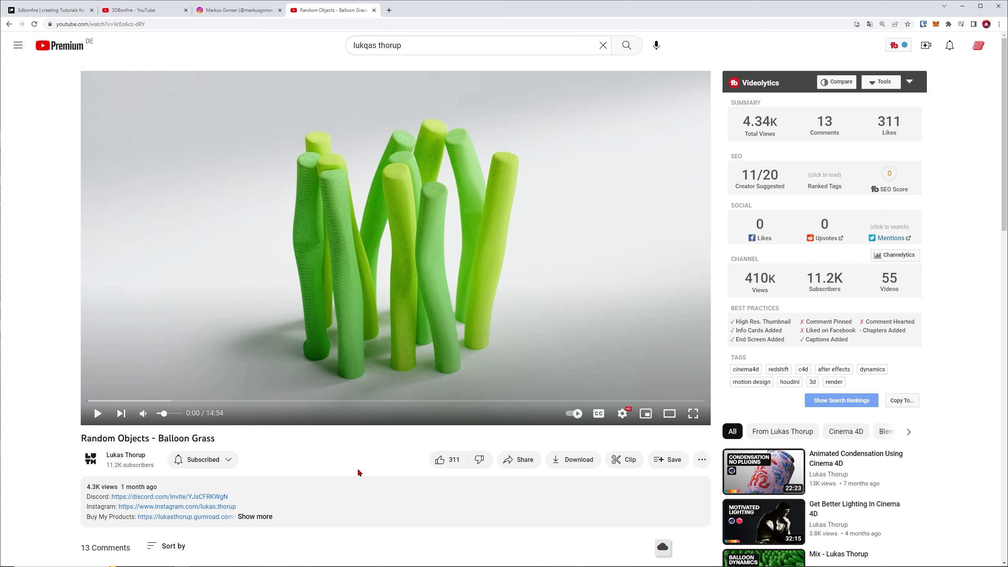
Step: Look over the underwater plant renders on the reference board and the plant animation in 07.c4d
click(962, 6)
middle_drag(527, 198, 558, 520)
middle_drag(224, 24, 357, 541)
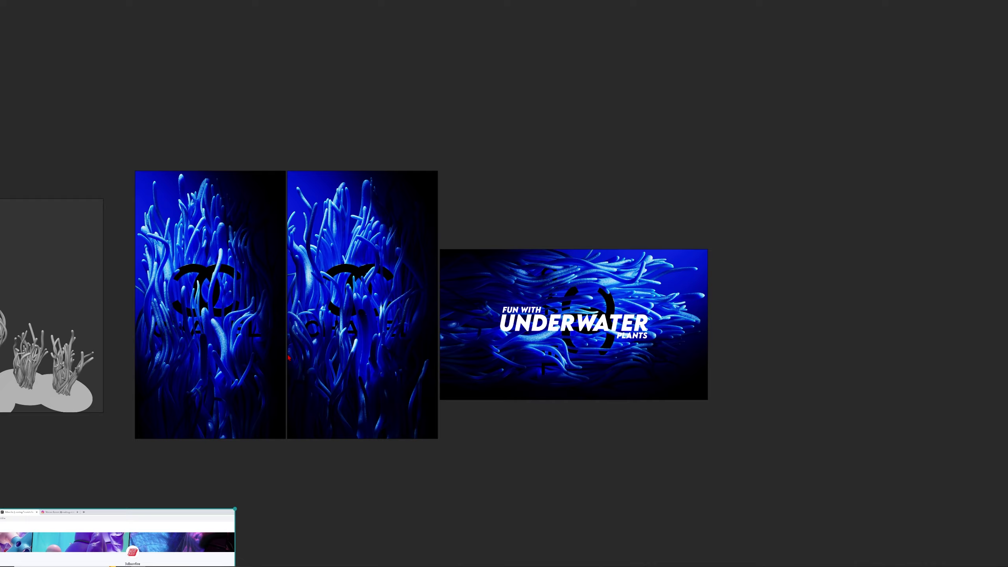
scroll(280, 356, up, 2)
middle_drag(221, 370, 429, 366)
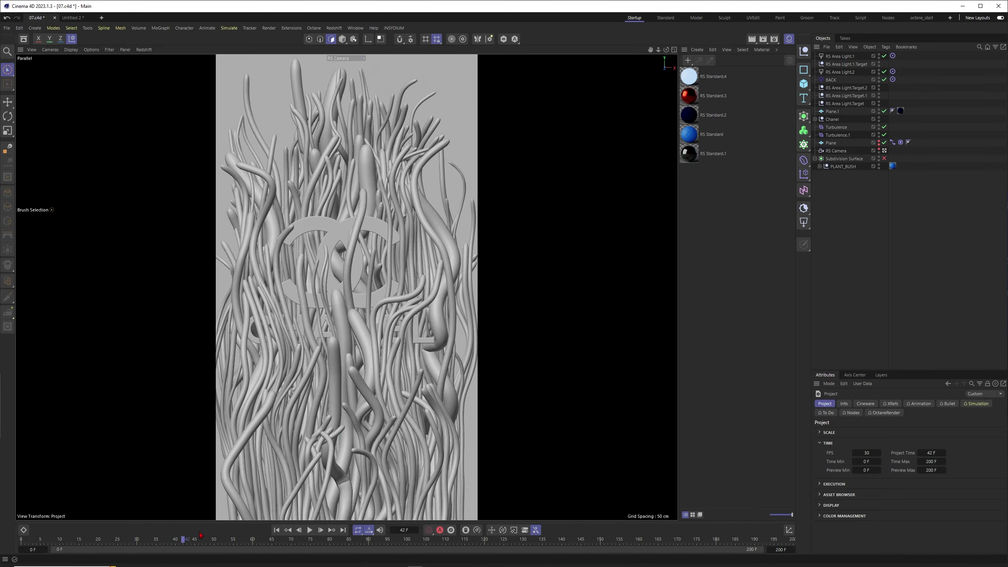
drag(194, 535, 167, 539)
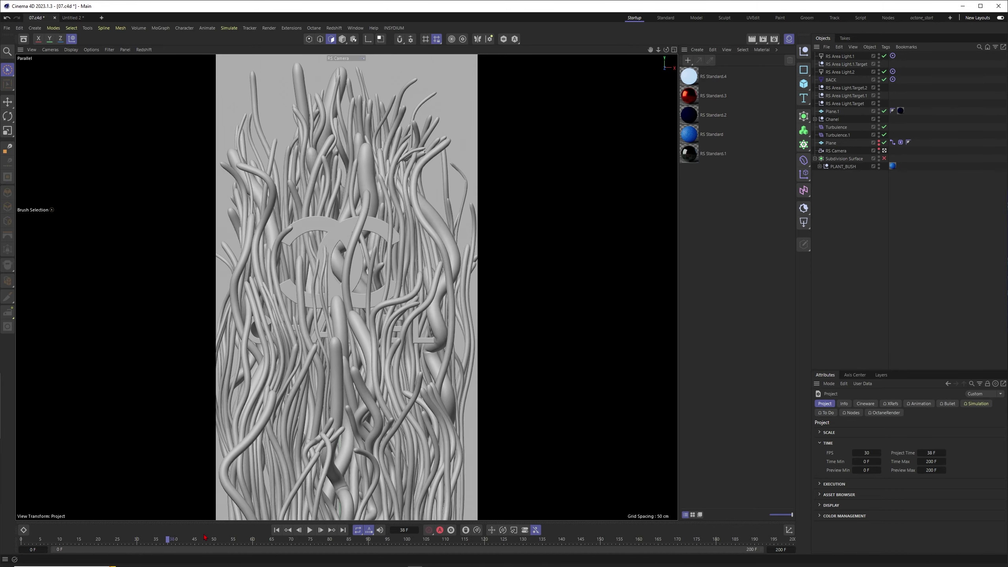
Step: In the Untitled 2 scene, add a Disc primitive and set its rotation segments to 60
click(77, 20)
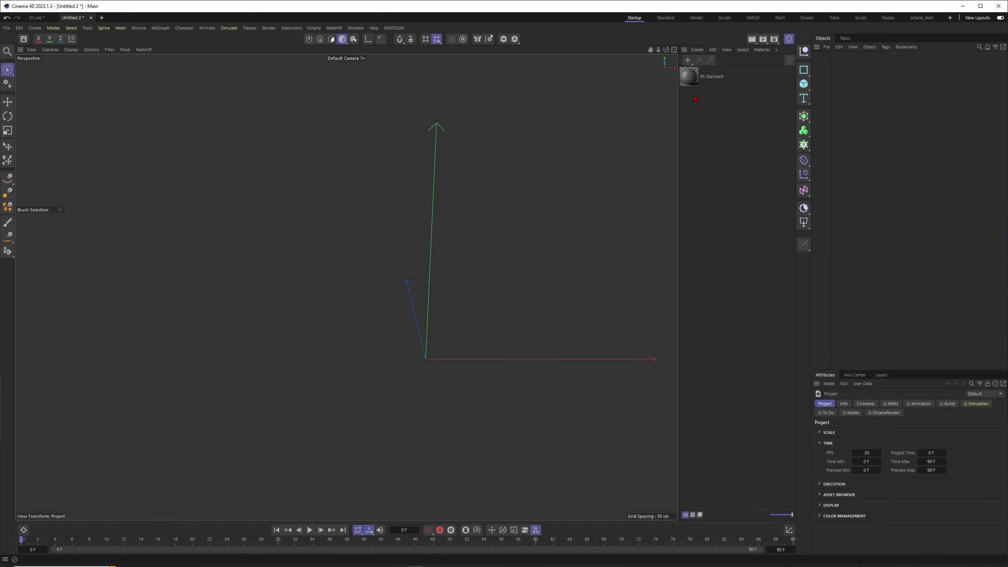
click(804, 83)
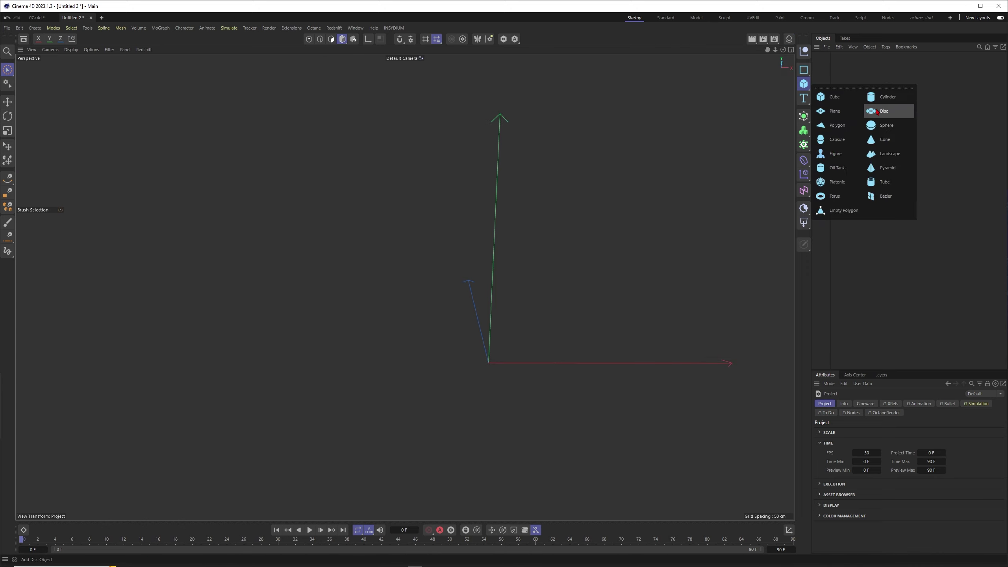
click(890, 111)
scroll(491, 329, down, 2)
alt+drag(492, 334, 495, 373)
alt+middle_drag(482, 369, 471, 340)
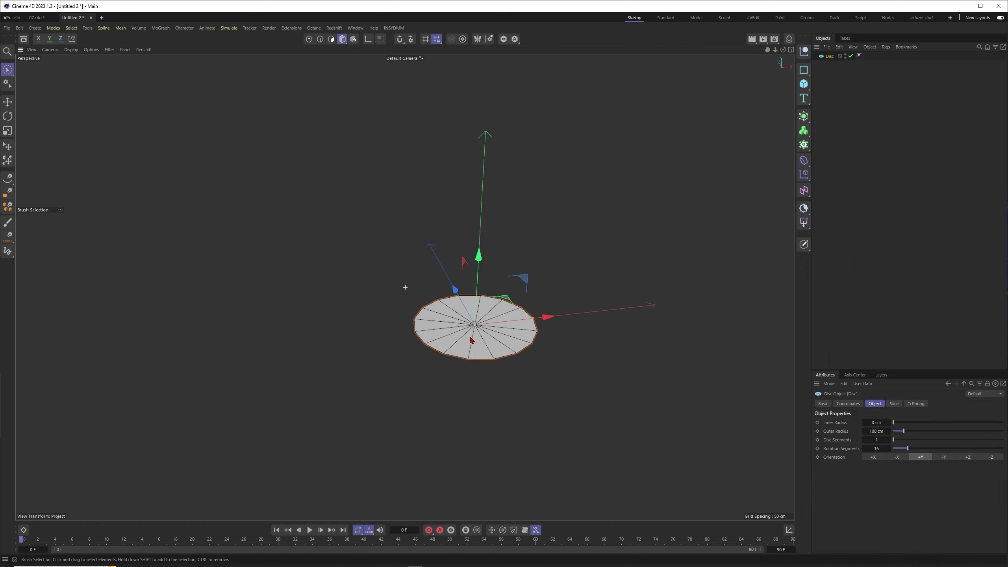
double_click(876, 449)
text(60)
key(Return)
Step: Add a Figure primitive as a scale reference and move it along the X axis until it stands beside the disc
scroll(446, 320, up, 3)
alt+drag(491, 327, 456, 328)
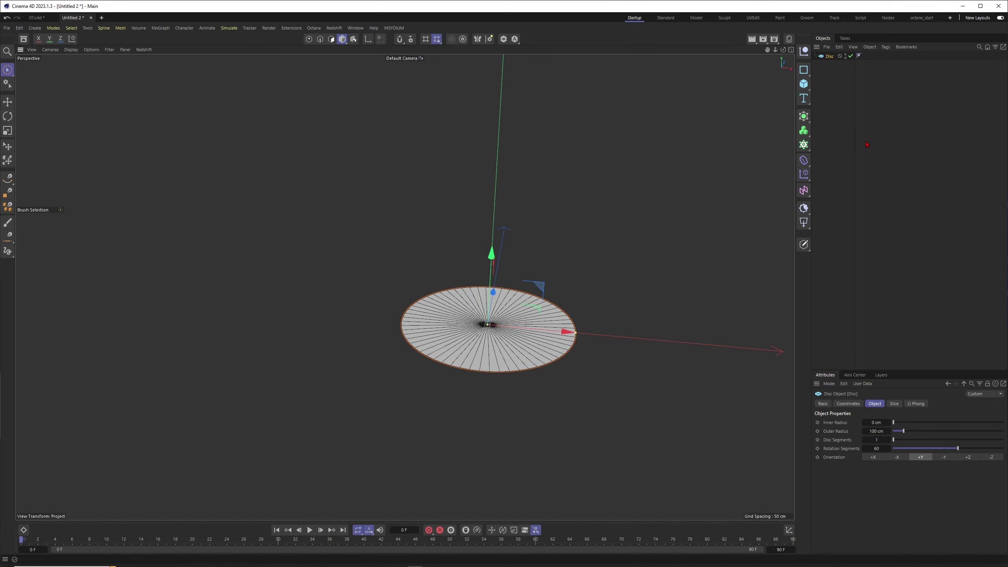
click(869, 148)
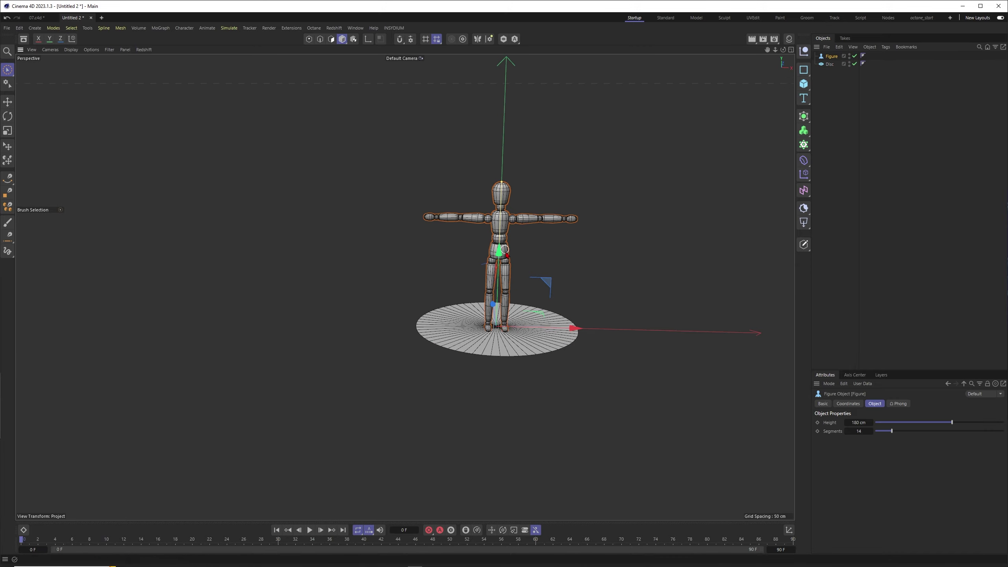
alt+middle_drag(493, 246, 473, 265)
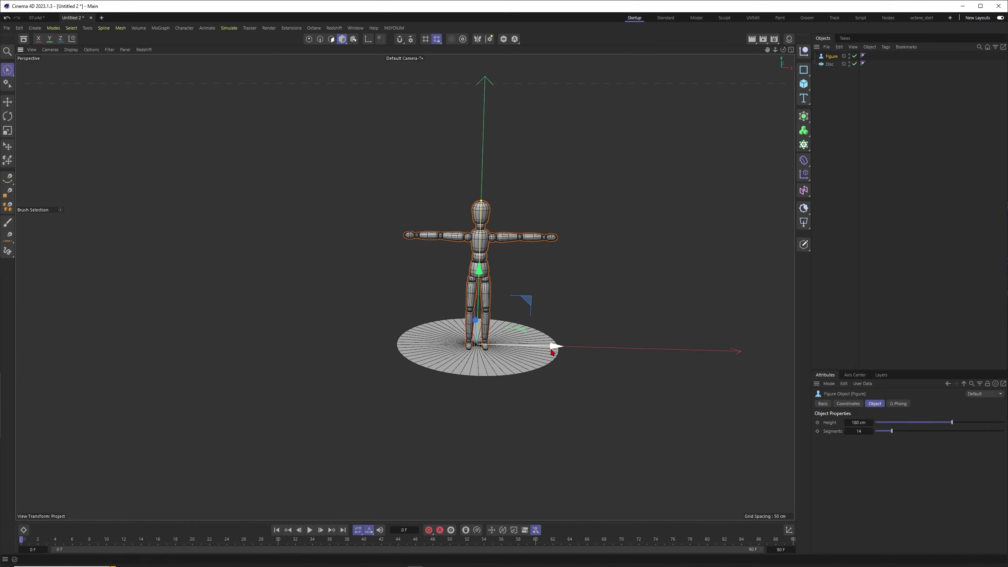
drag(549, 349, 659, 336)
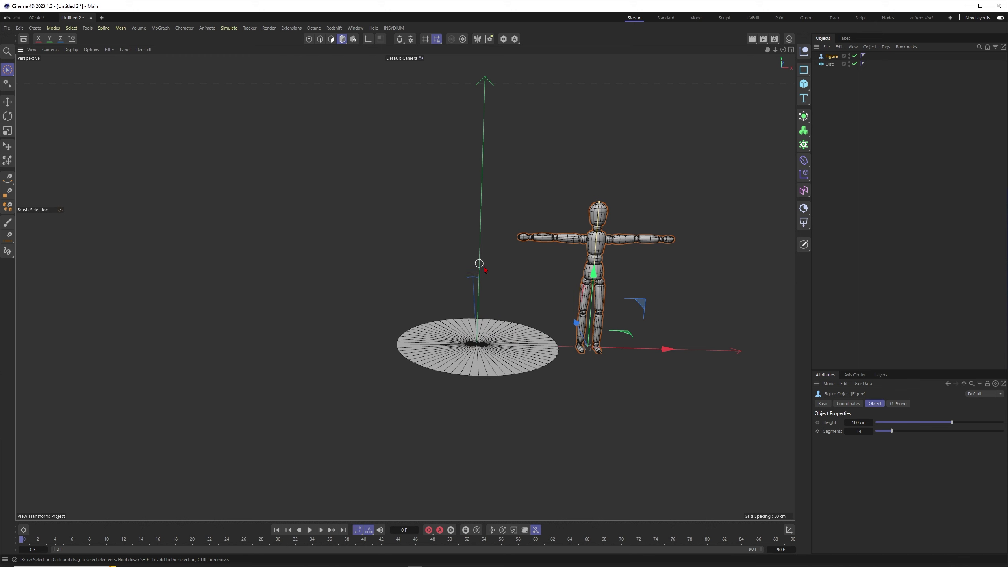
Step: Add a Capsule with a 5 cm radius and 400 cm height, and raise it to stand on the disc's centre
scroll(484, 269, up, 1)
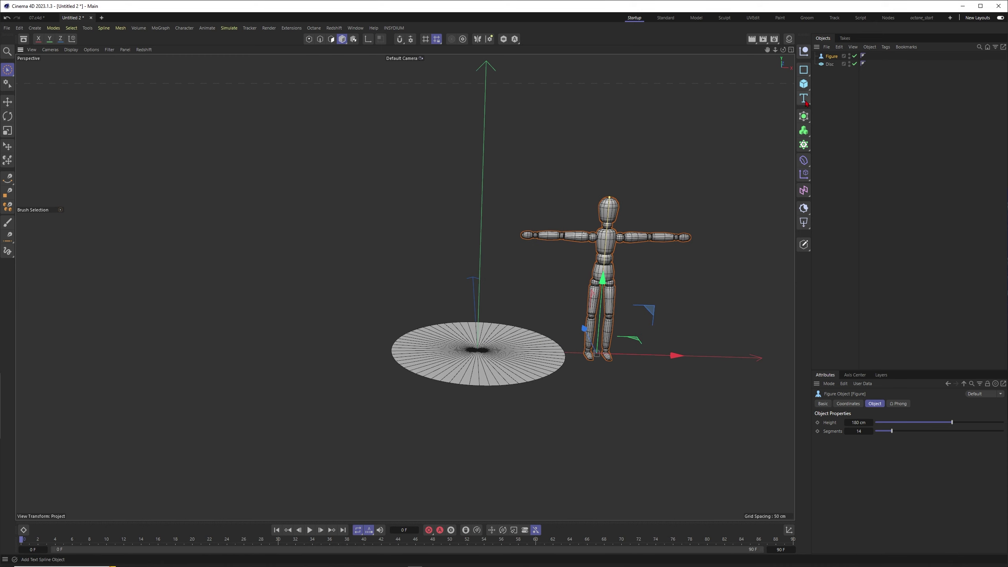
drag(805, 86, 873, 126)
drag(491, 287, 496, 179)
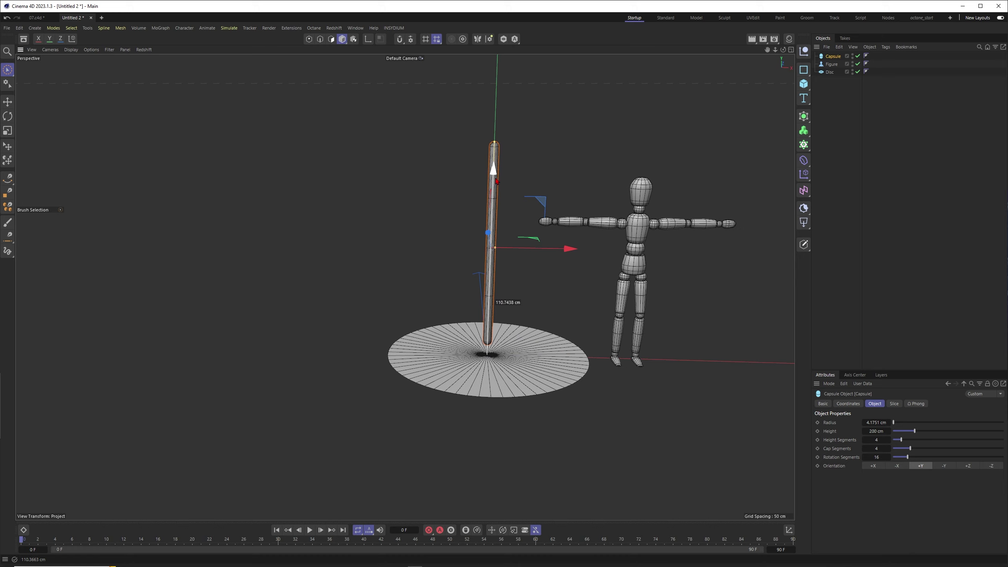
alt+middle_drag(531, 180, 578, 252)
scroll(578, 252, down, 3)
drag(554, 227, 557, 158)
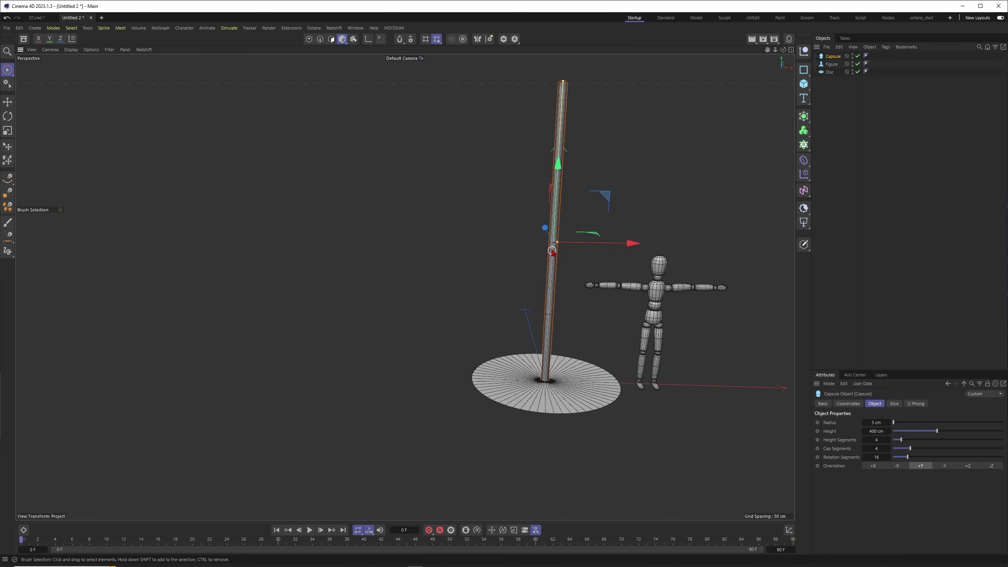
Step: Set the capsule's radius to 3 cm
alt+middle_drag(552, 251, 553, 287)
alt+drag(555, 305, 555, 288)
scroll(554, 288, up, 2)
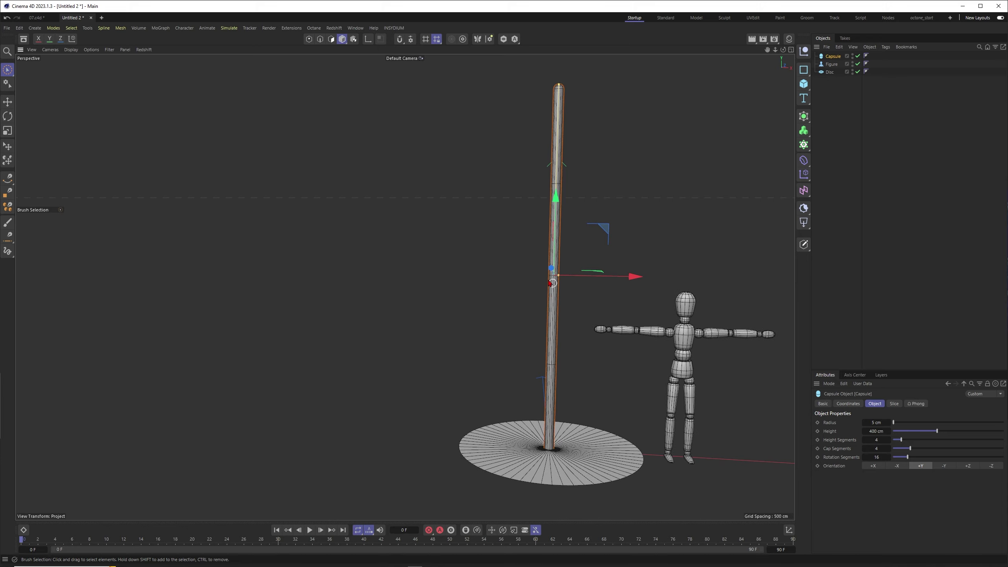
alt+middle_drag(553, 283, 553, 316)
alt+drag(554, 189, 548, 214)
alt+middle_drag(548, 171, 524, 193)
scroll(524, 193, up, 3)
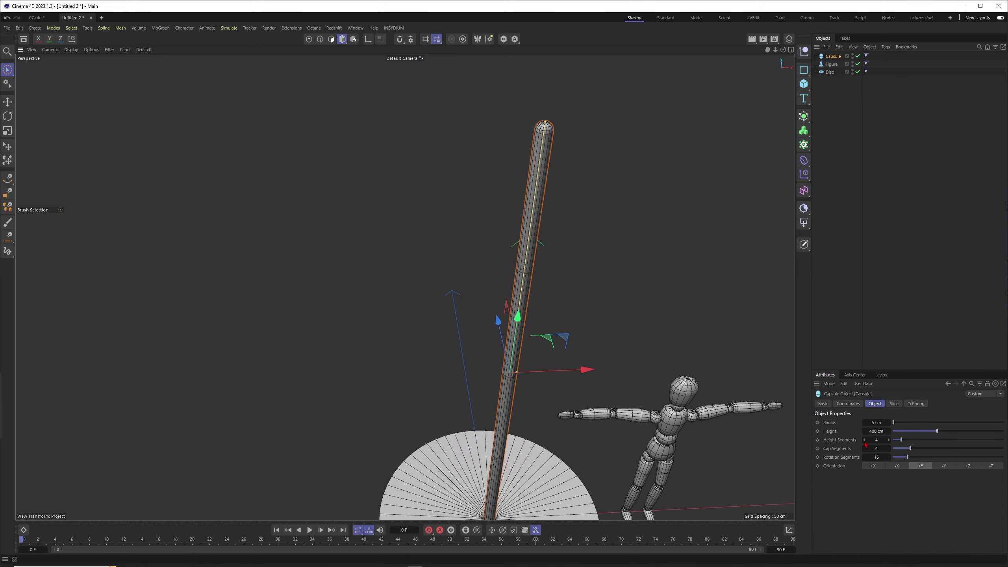
double_click(875, 422)
text(3)
key(Return)
Step: Set the capsule's radius to 2.5 cm
alt+drag(520, 267, 544, 238)
alt+middle_drag(550, 305, 552, 192)
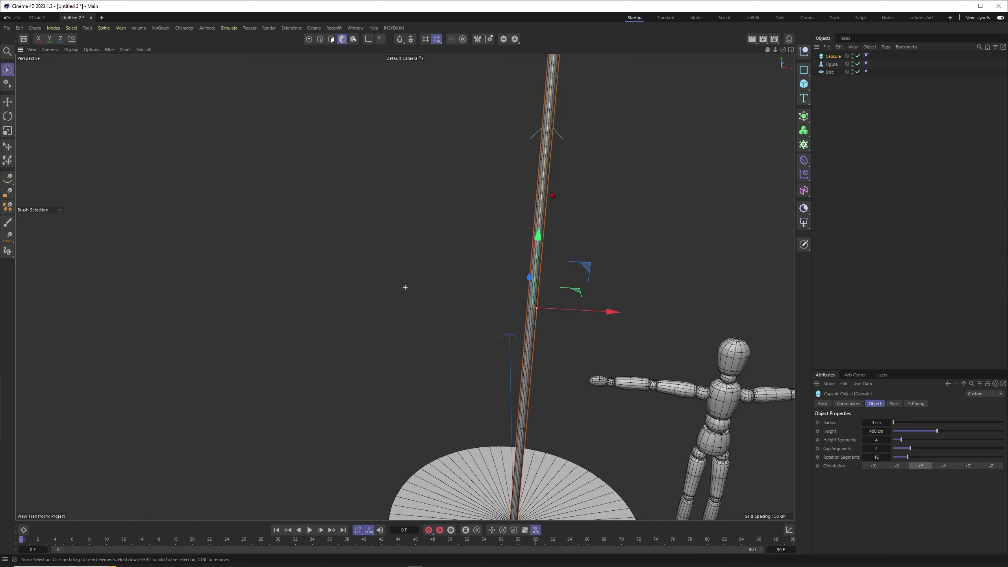
alt+drag(553, 330, 554, 301)
scroll(553, 301, down, 2)
double_click(875, 422)
text(2.5)
key(Return)
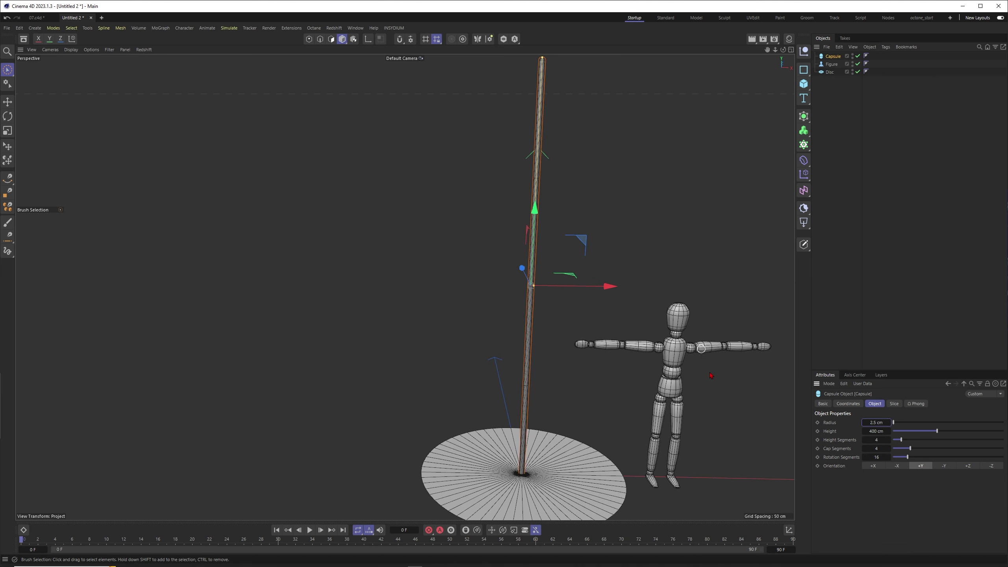
Step: Set the capsule's height segments to 50
scroll(563, 235, up, 4)
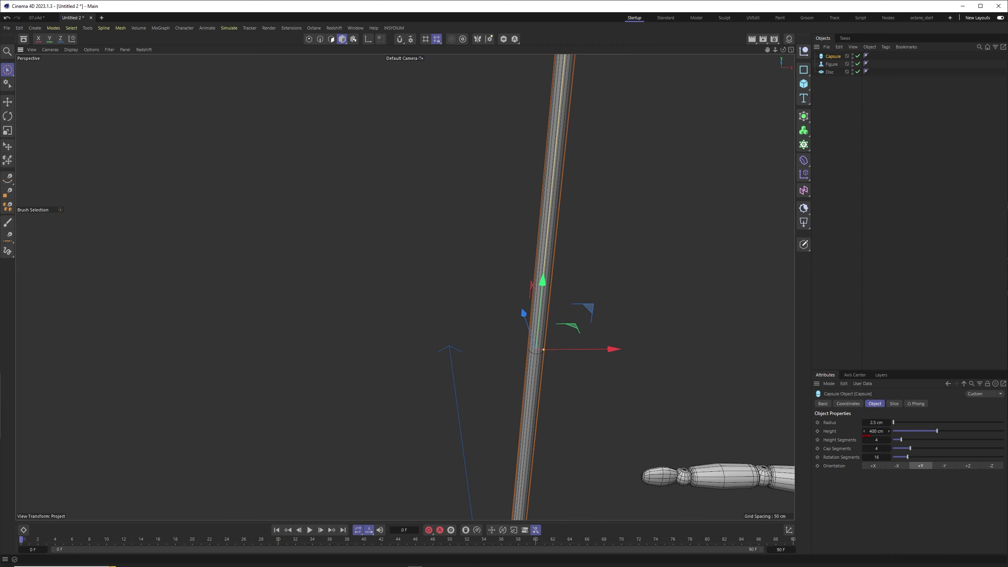
drag(902, 440, 939, 438)
click(875, 440)
text(50)
key(Return)
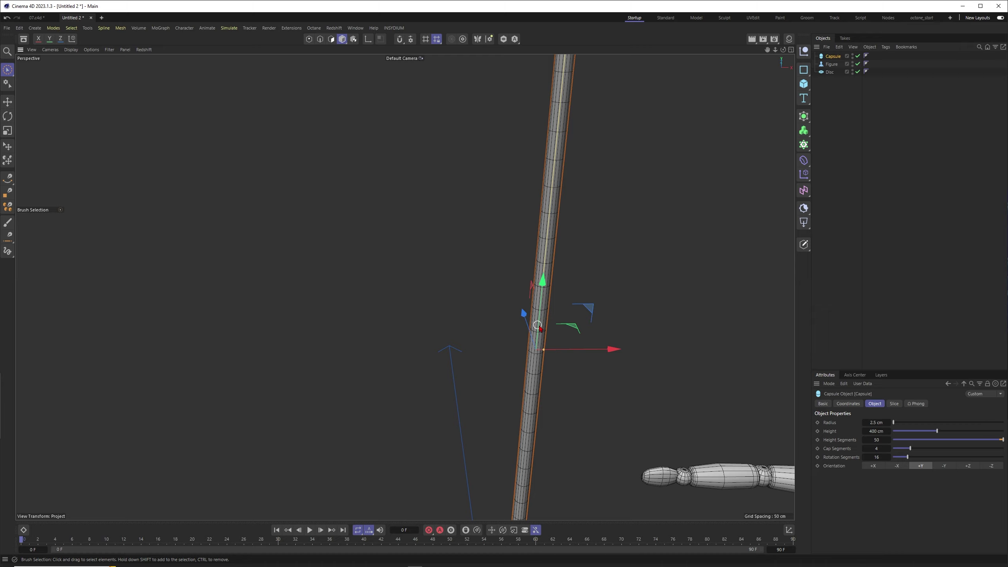
Step: Set the capsule's height segments to 80
scroll(525, 334, down, 10)
scroll(524, 334, up, 8)
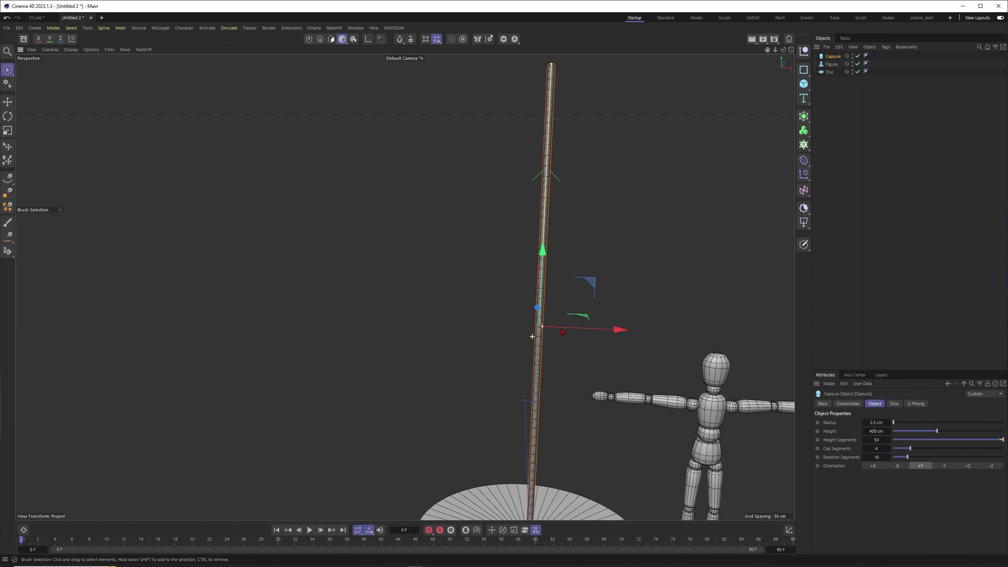
click(876, 440)
text(80)
key(Return)
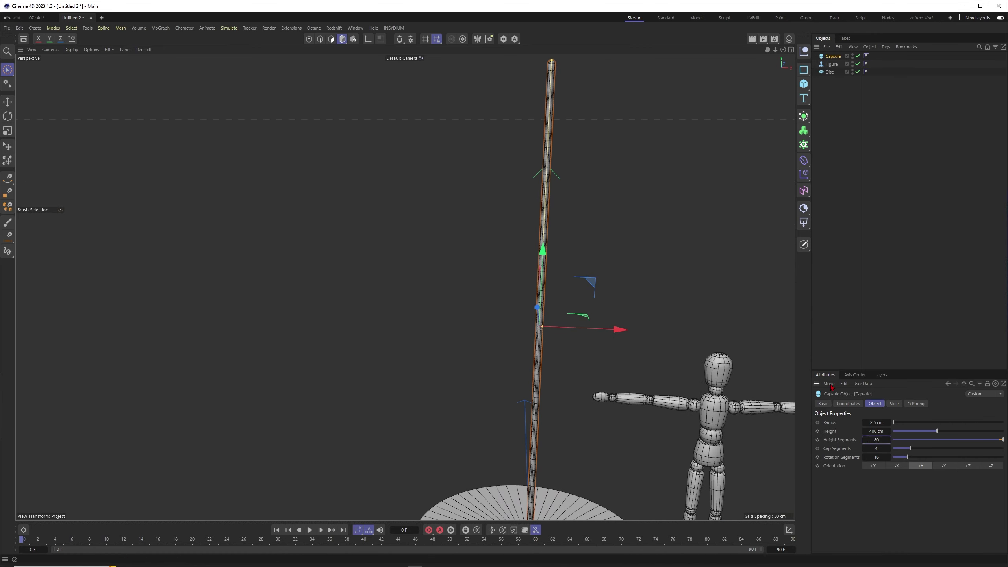
Step: Set the capsule's height segments to 100
alt+drag(556, 302, 572, 289)
scroll(528, 314, up, 5)
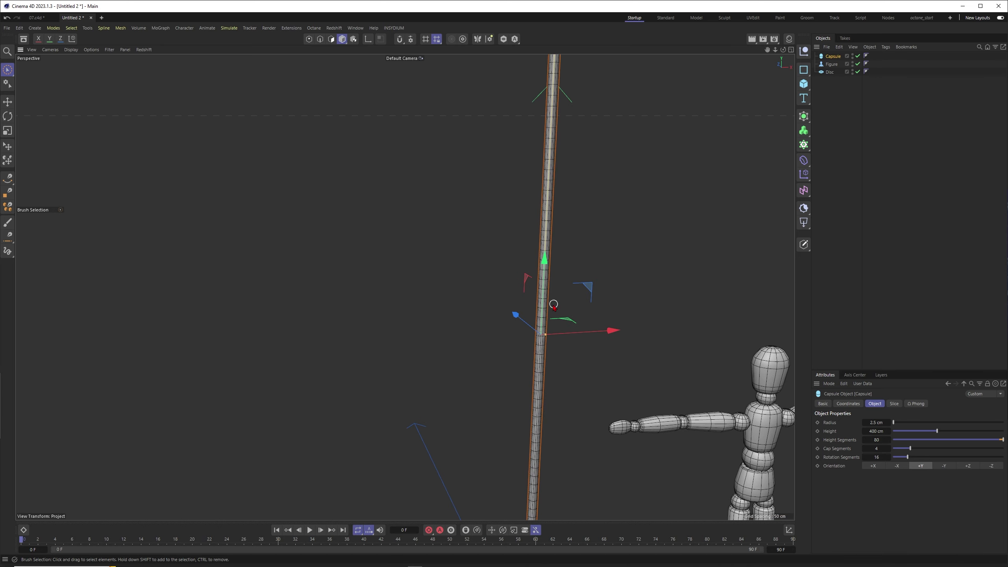
click(518, 270)
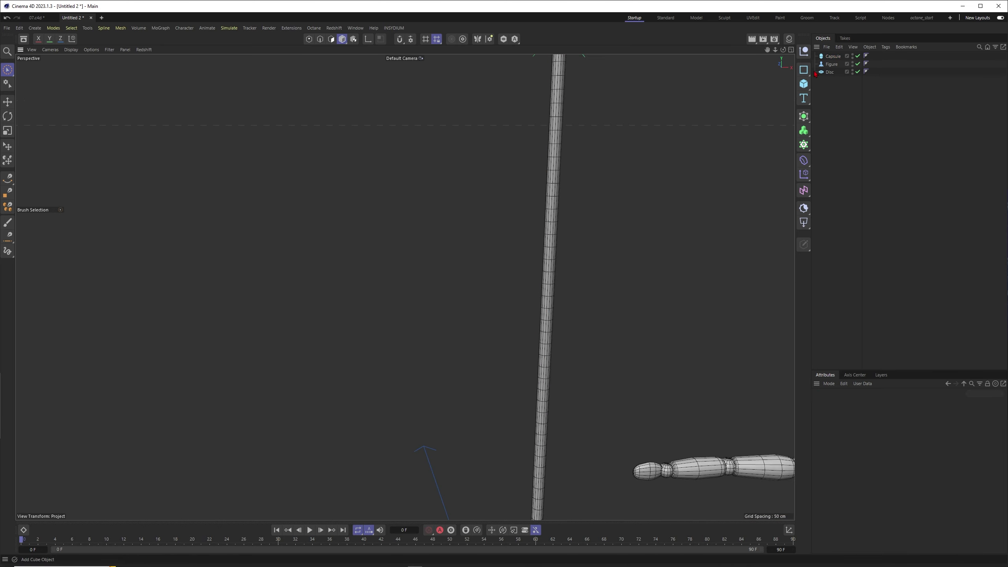
click(833, 56)
click(879, 440)
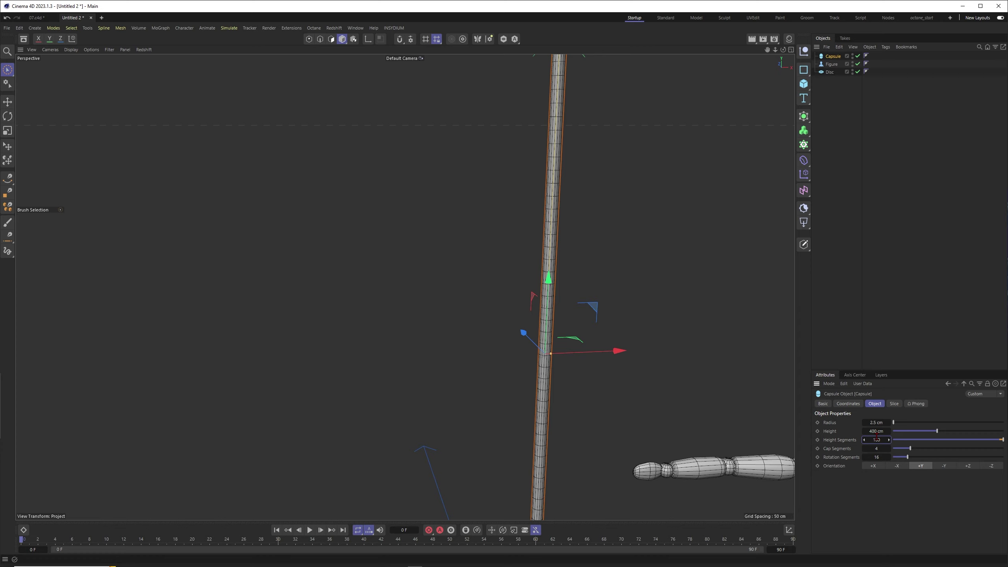
alt+right_drag(582, 273, 542, 278)
click(545, 254)
alt+right_drag(557, 229, 540, 237)
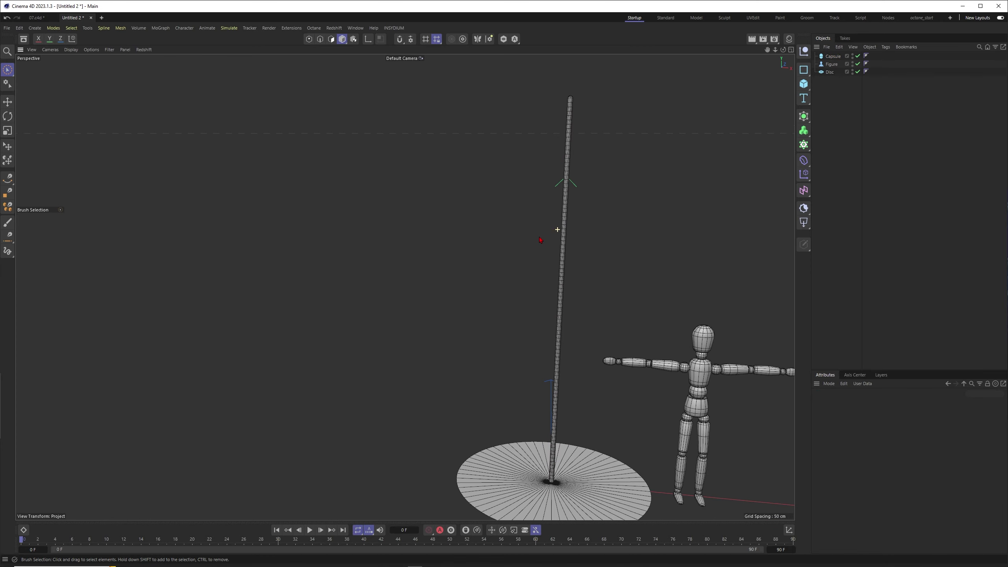
Step: Duplicate the capsule and place the copy beside the original on the disc, shortened to a height of about 272 cm
ctrl+drag(833, 56, 833, 61)
alt+middle_drag(558, 266, 588, 260)
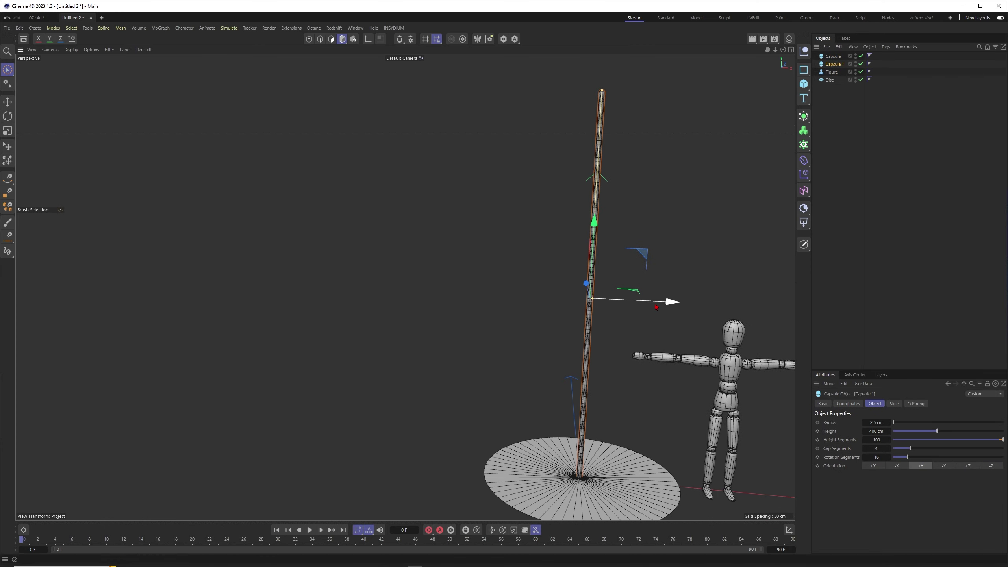
drag(656, 307, 646, 306)
drag(592, 91, 588, 293)
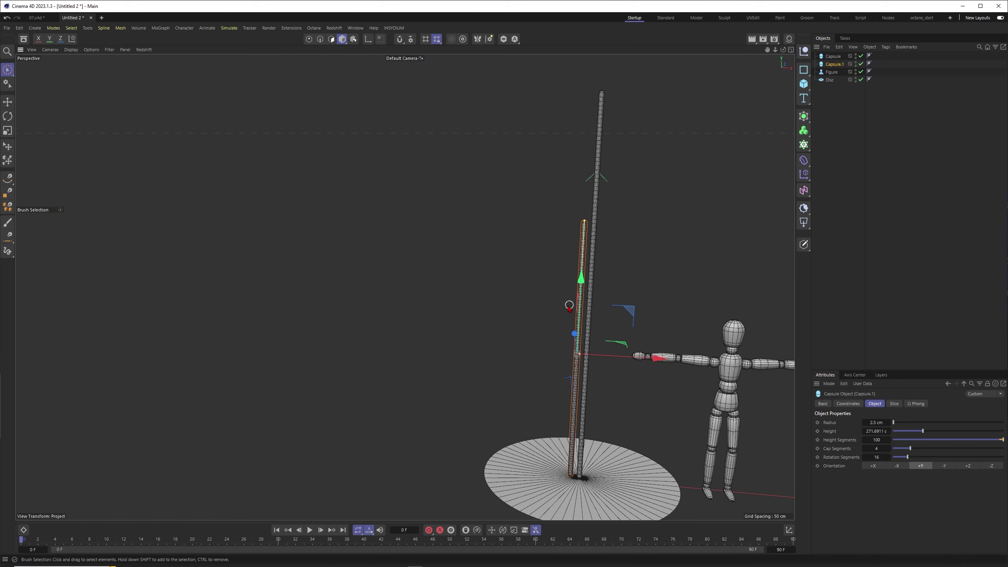
Step: Raise the original and the shorter capsule in the front view so their rounded bottoms sit just above the disc
key(F4)
scroll(406, 262, up, 10)
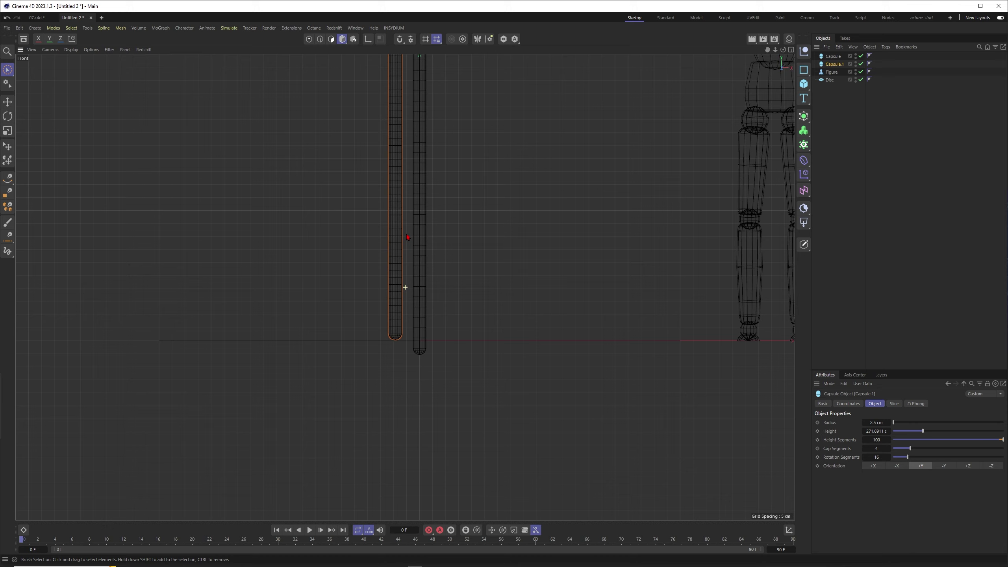
alt+middle_drag(407, 237, 511, 292)
scroll(499, 123, down, 1)
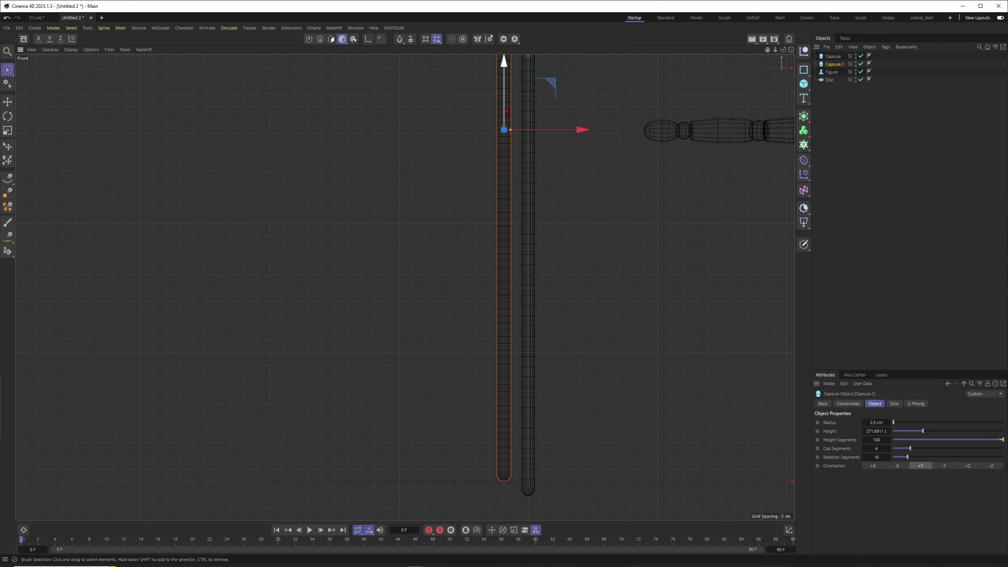
scroll(531, 244, down, 4)
alt+middle_drag(531, 244, 538, 270)
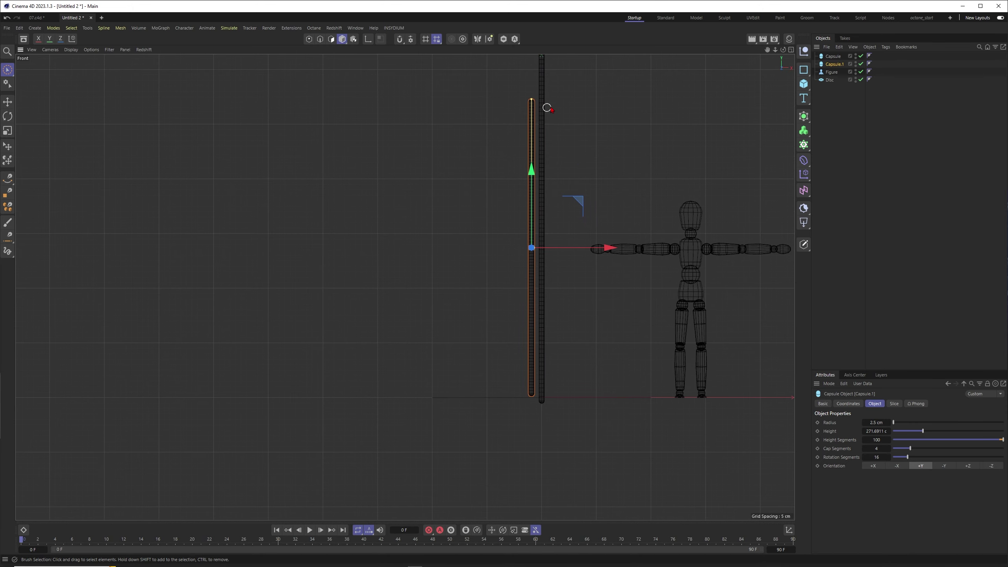
click(833, 56)
alt+right_drag(517, 321, 549, 473)
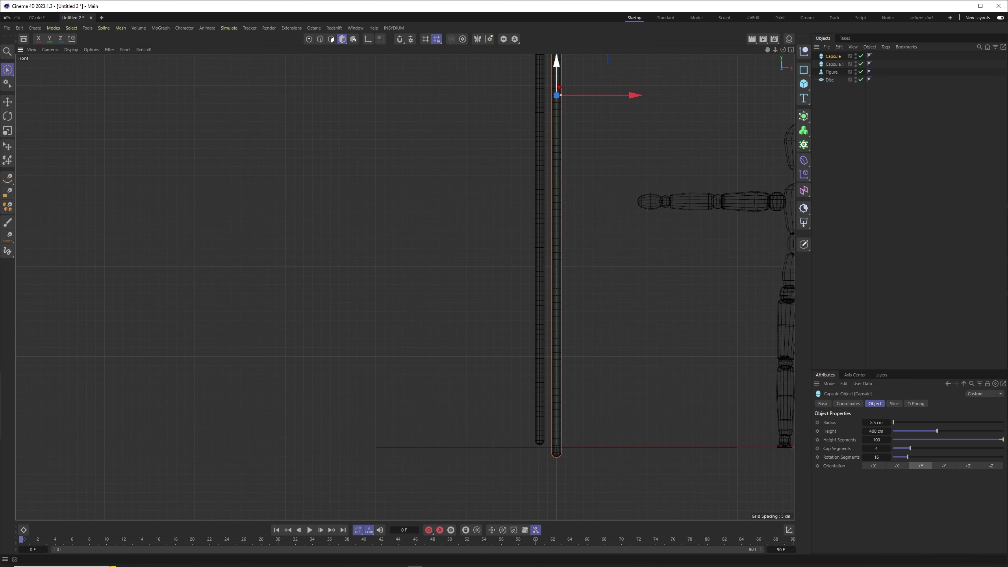
scroll(576, 427, up, 4)
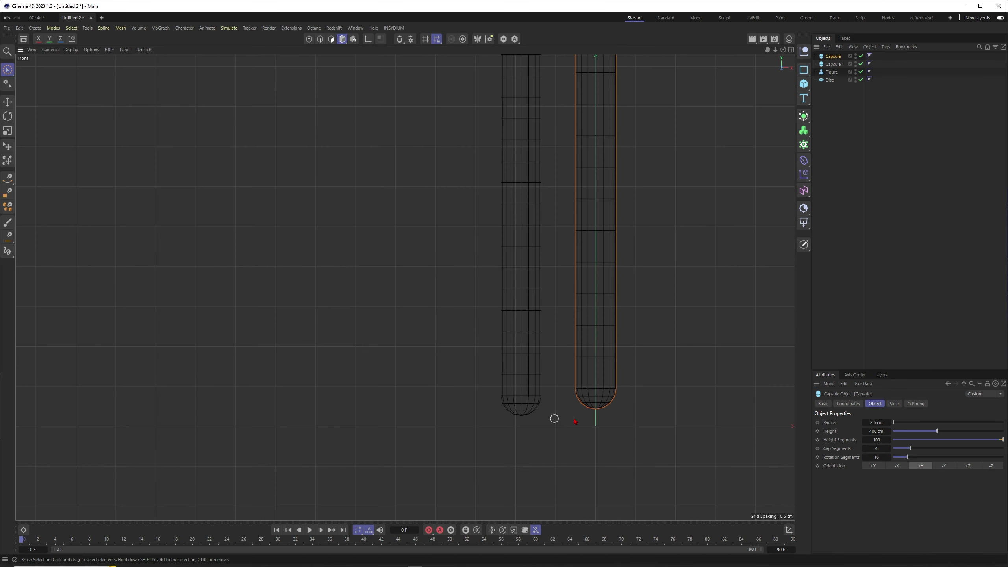
scroll(597, 357, down, 8)
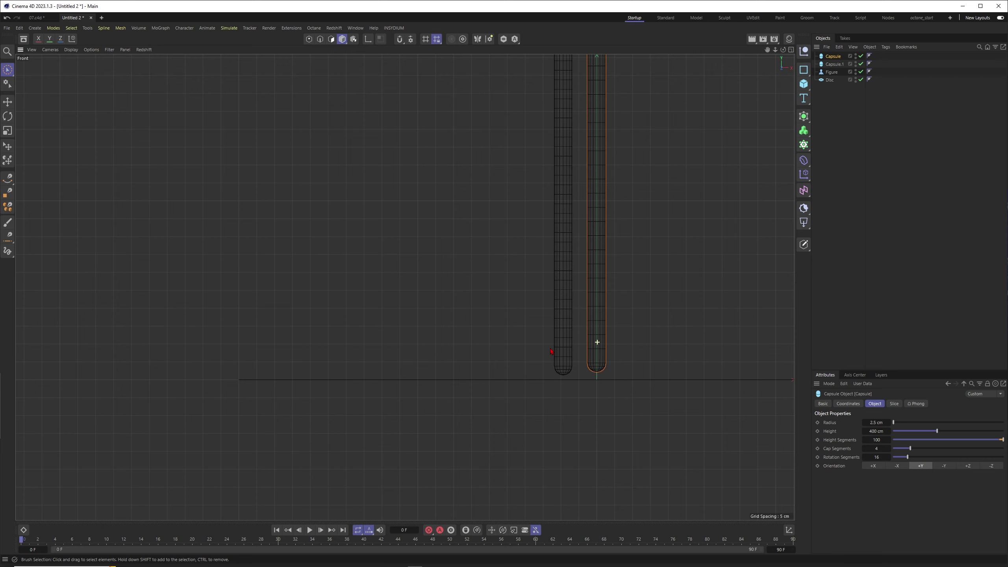
Step: Duplicate the shorter capsule and place the copy close beside it, away from the tall one
click(594, 256)
ctrl+drag(671, 250, 665, 250)
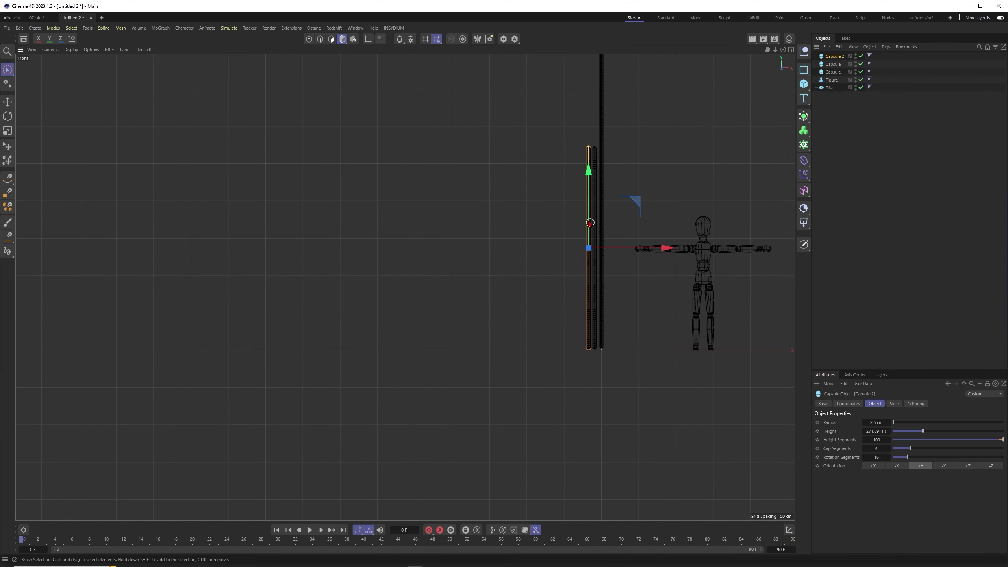
scroll(589, 216, up, 4)
scroll(613, 295, down, 3)
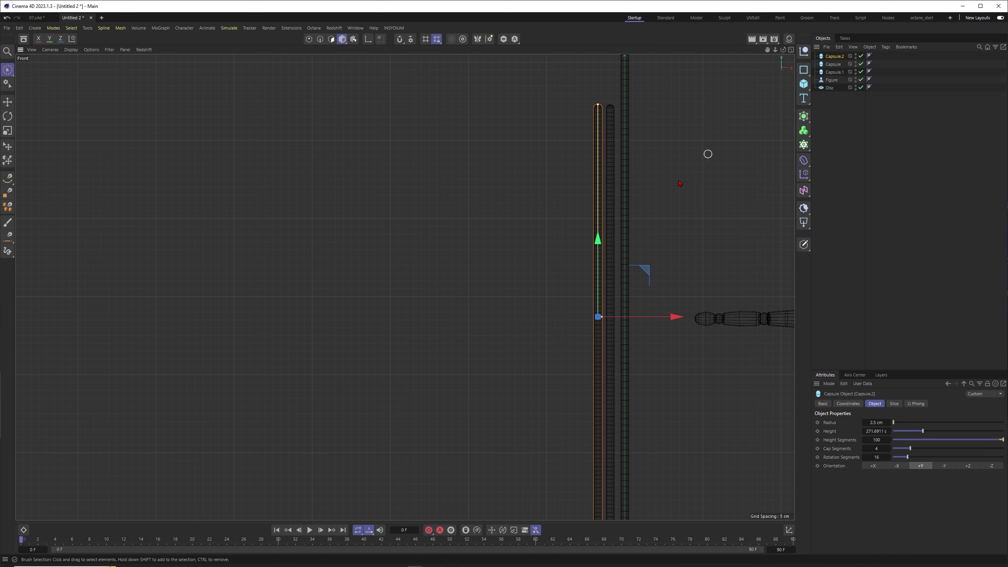
alt+middle_drag(614, 336, 635, 317)
Step: Set the new capsule's height to 350 cm and raise it about 39 cm so its base is level with the others
drag(901, 436, 936, 432)
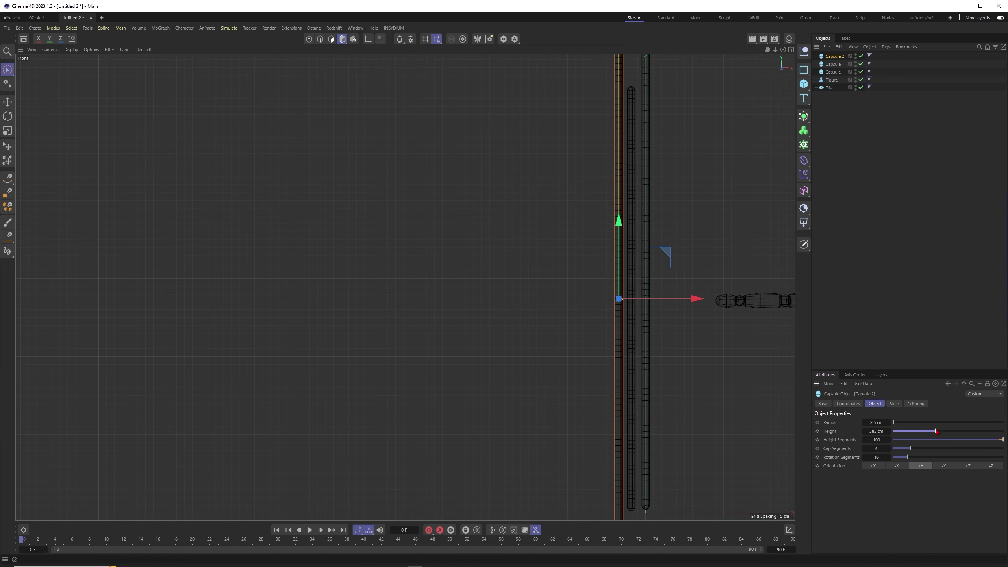
click(874, 433)
text(350)
key(Return)
scroll(653, 283, down, 4)
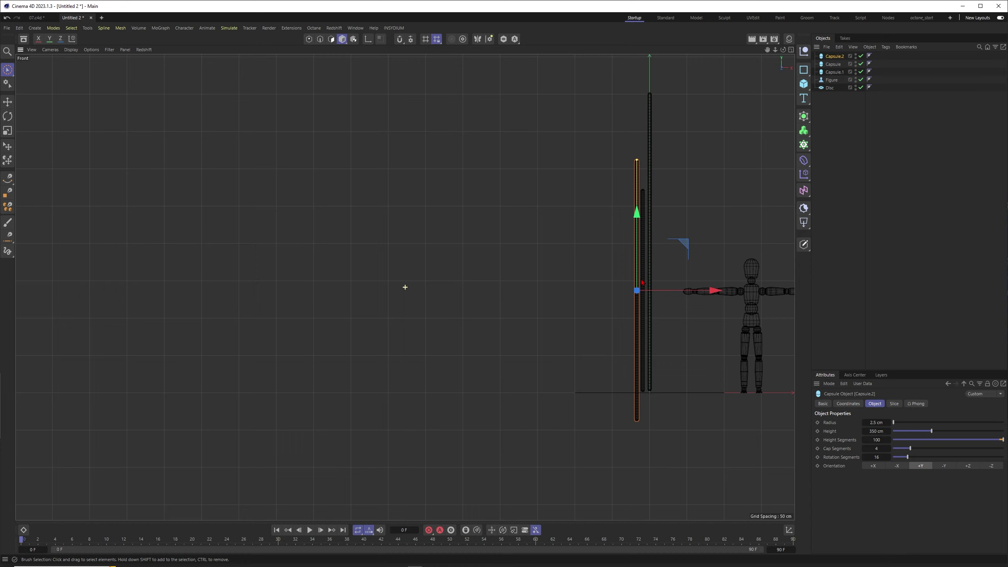
scroll(635, 274, up, 2)
drag(642, 284, 643, 243)
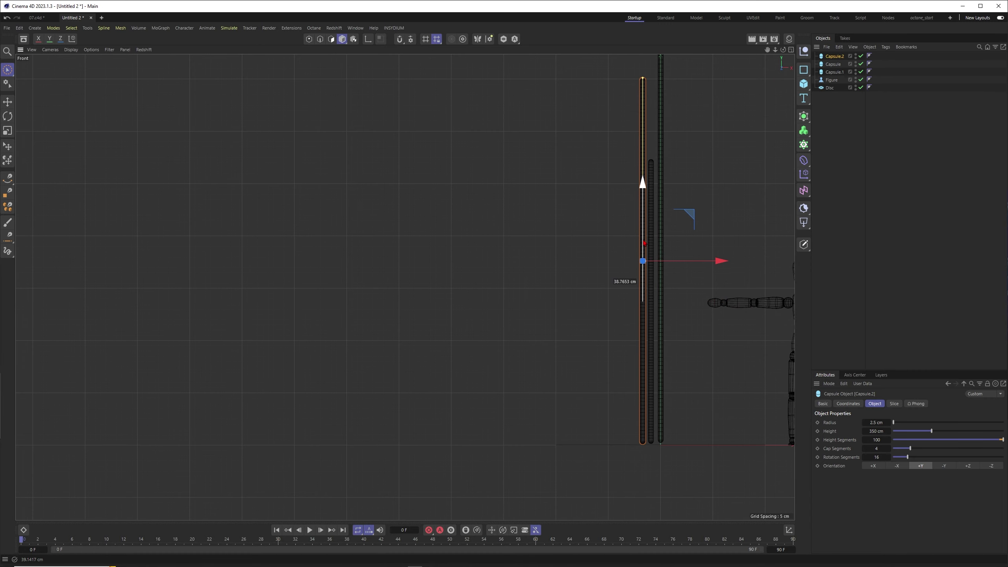
click(607, 251)
Step: Duplicate capsules from above and arrange them into a loose cluster of six stalks around the disc's centre
key(F1)
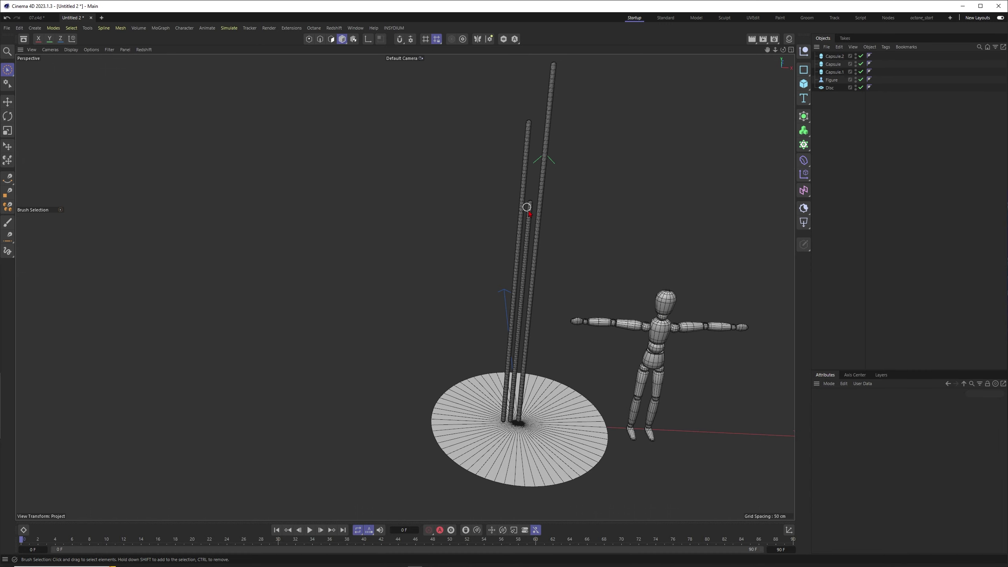
alt+drag(528, 228, 529, 229)
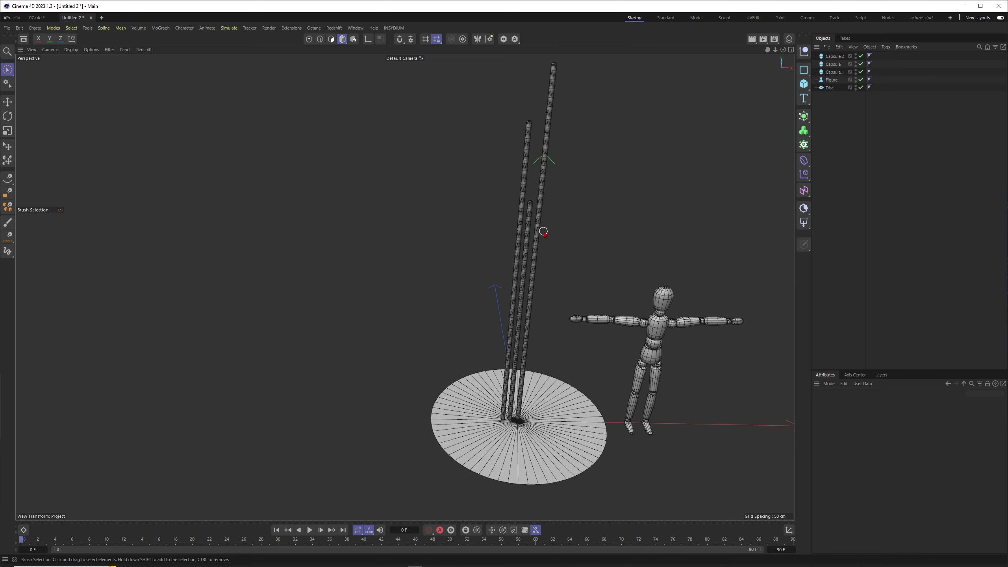
key(F2)
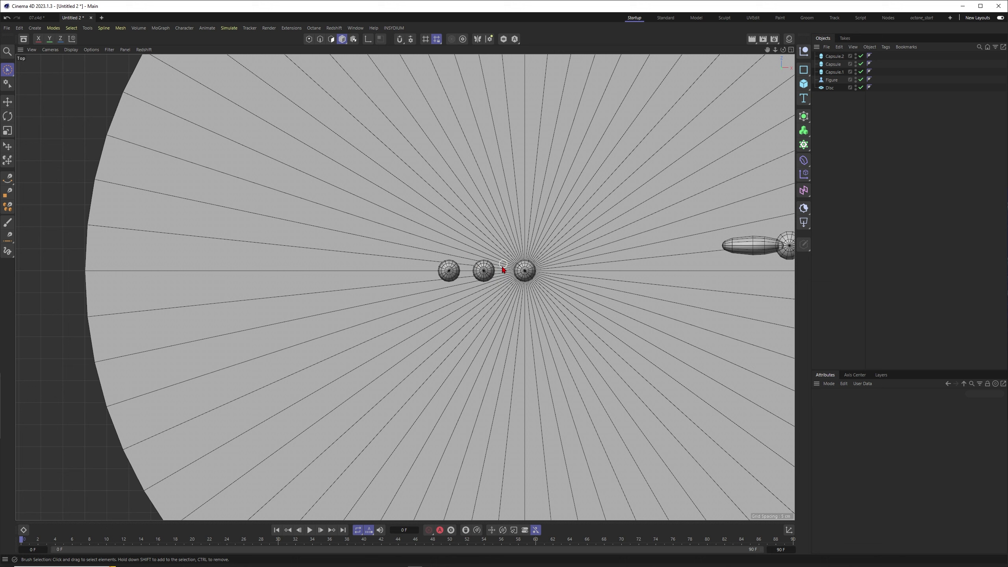
click(522, 277)
scroll(515, 280, up, 3)
ctrl+drag(528, 268, 545, 232)
click(476, 270)
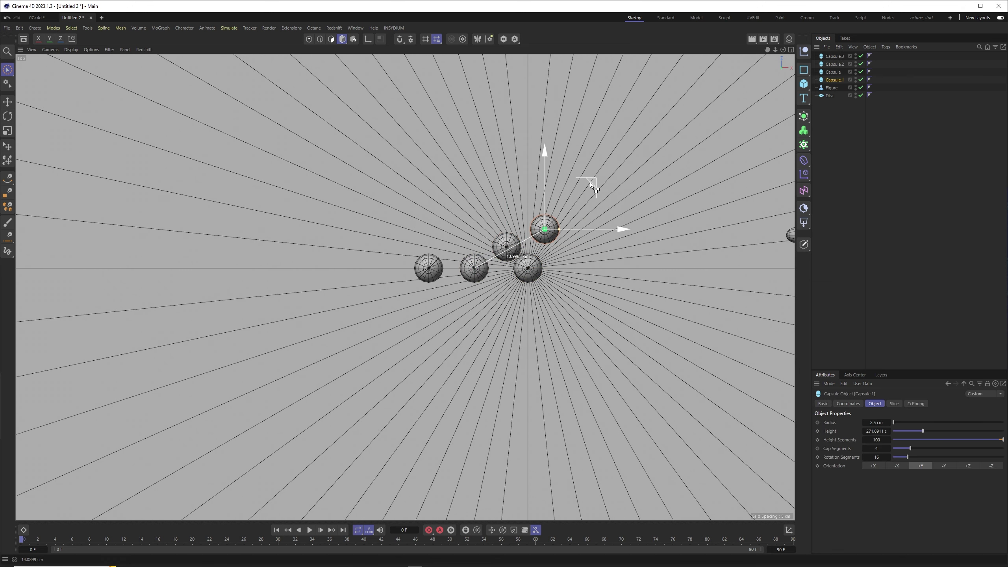
click(430, 269)
drag(475, 223, 522, 189)
ctrl+drag(522, 189, 609, 216)
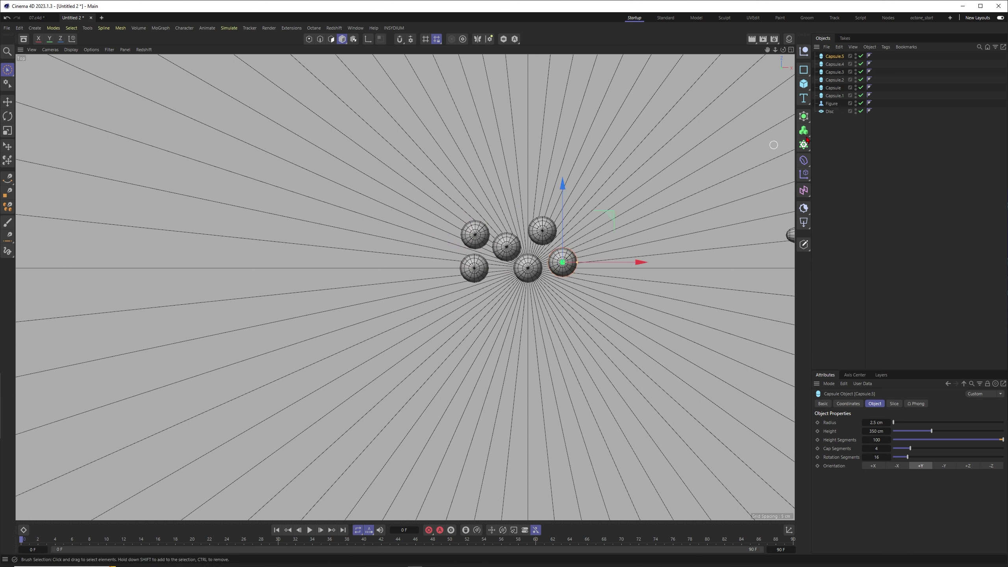
Step: Duplicate all six capsules together and spread the copies individually around the existing cluster
click(836, 96)
shift+click(835, 56)
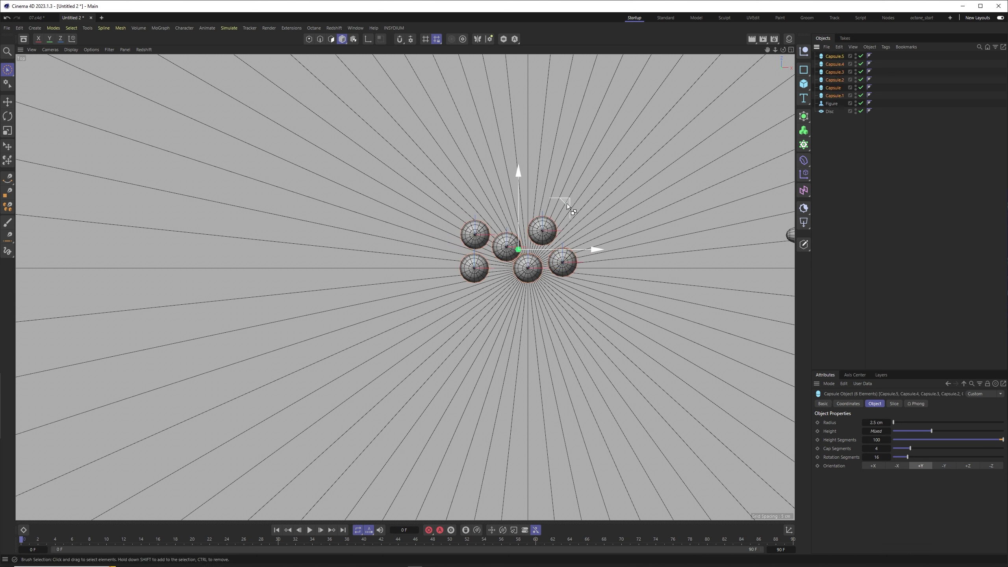
ctrl+drag(564, 202, 609, 210)
click(582, 316)
click(564, 263)
click(498, 296)
drag(542, 248, 605, 232)
Step: Thicken one outer capsule and the central one, the latter to a radius of about 3.9 cm, and shift the overlapping neighbour clear
click(588, 234)
drag(634, 189, 636, 183)
click(523, 272)
drag(542, 268, 551, 266)
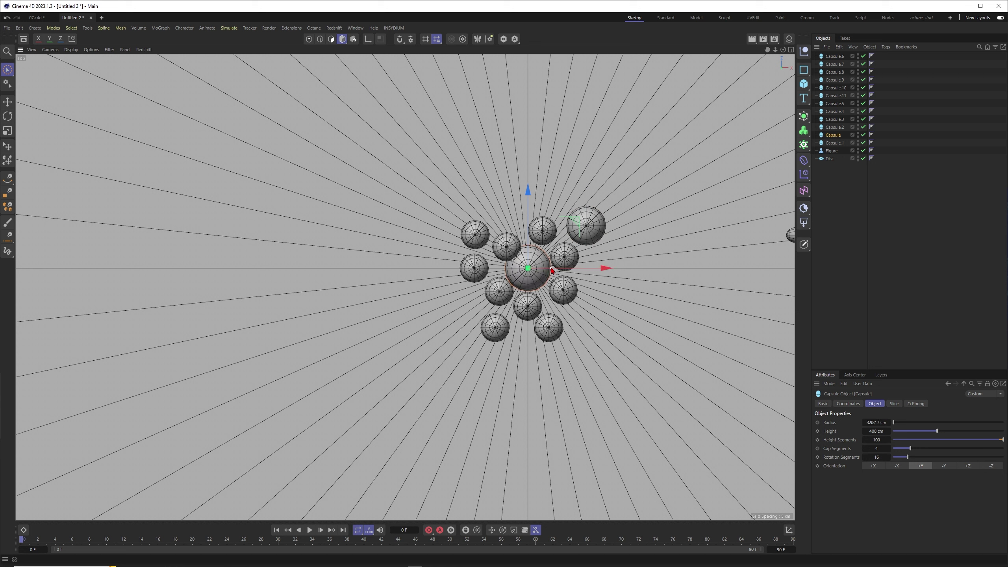
click(507, 247)
drag(541, 195, 541, 182)
Step: Thin three outer capsules, two of them to radii of about 1.3 cm and 1.6 cm, and reposition them within the cluster
click(485, 274)
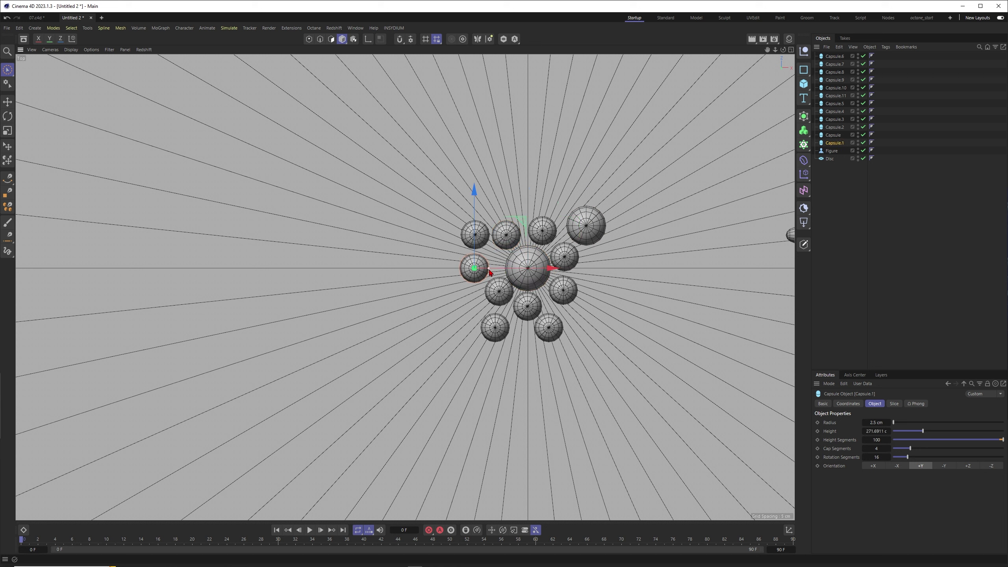
drag(490, 269, 484, 269)
drag(522, 221, 537, 220)
click(571, 296)
drag(578, 291, 572, 291)
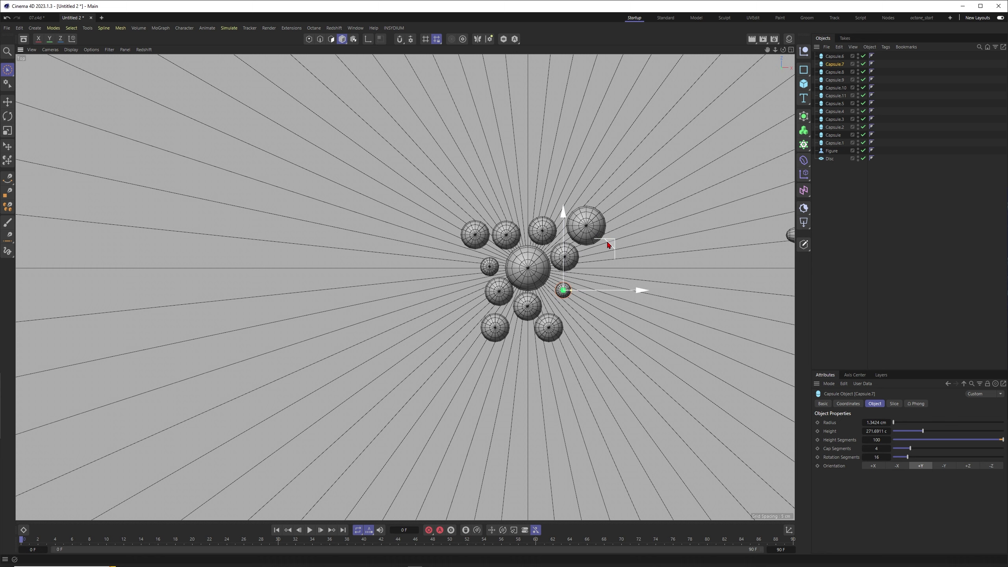
drag(608, 245, 603, 238)
click(561, 331)
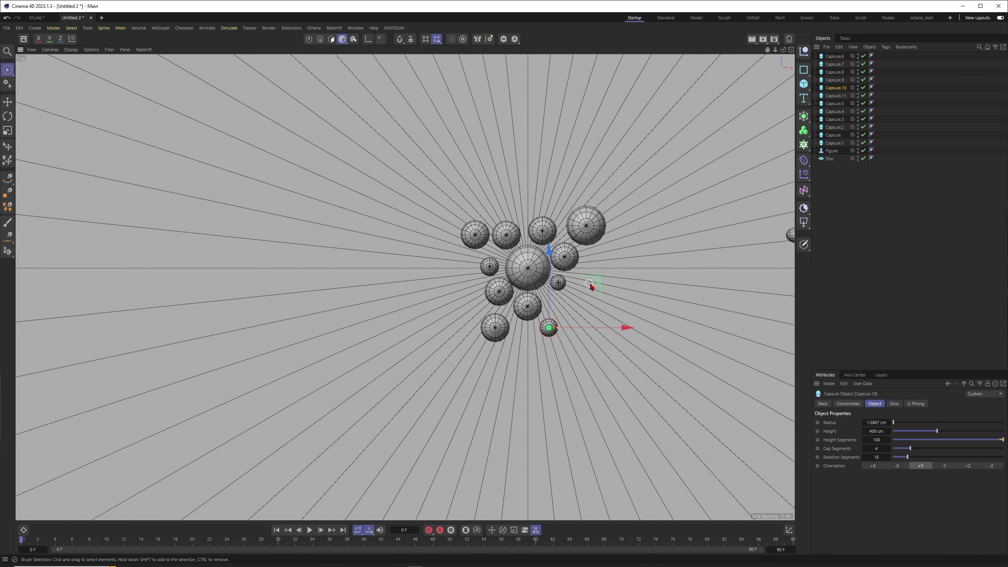
drag(591, 283, 574, 172)
click(909, 264)
Step: Add a Cloth simulation tag to all twelve capsules, keeping the simulation tag list available as a floating palette
key(F1)
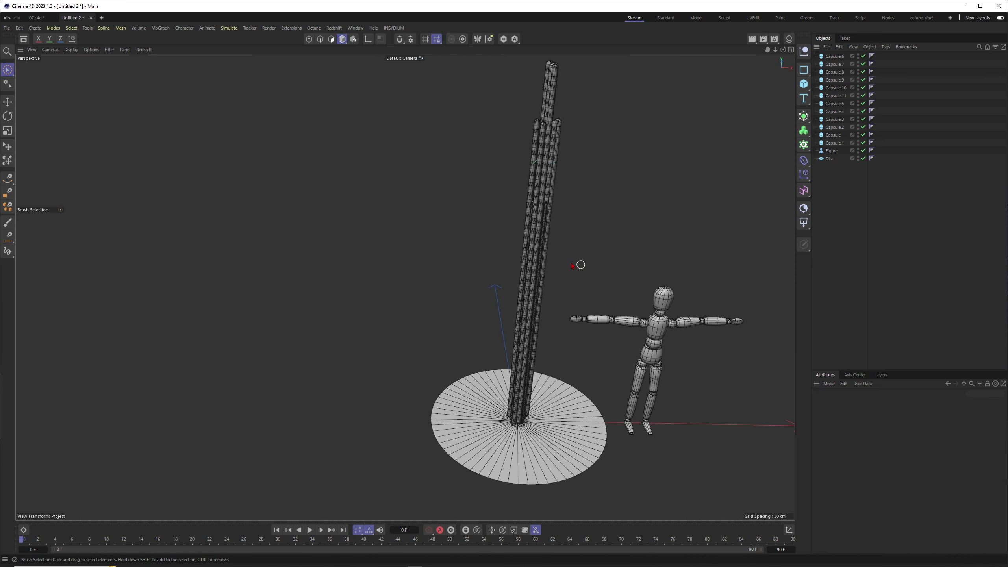
alt+drag(532, 280, 556, 258)
alt+middle_drag(555, 259, 554, 277)
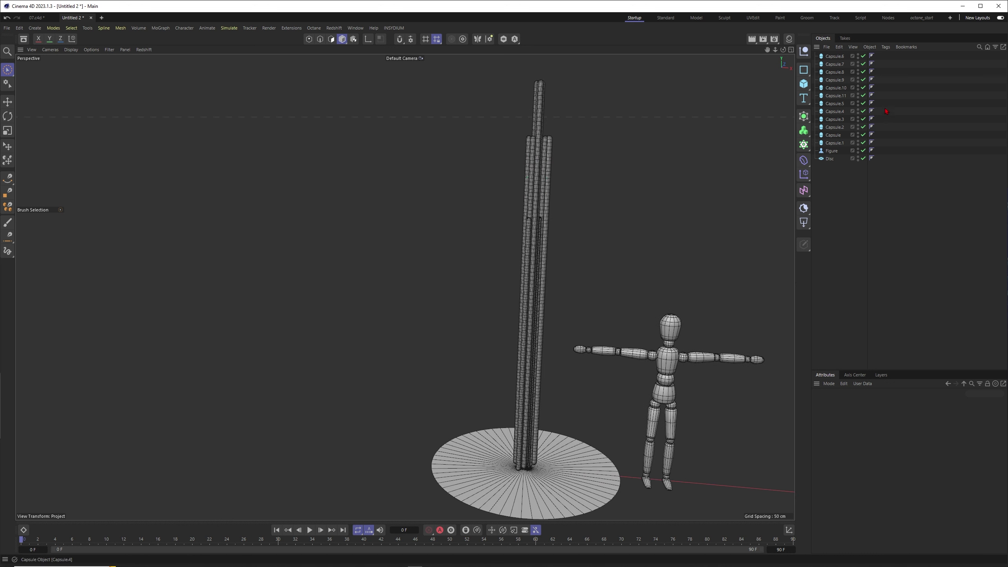
click(834, 56)
shift+click(835, 143)
right_click(835, 64)
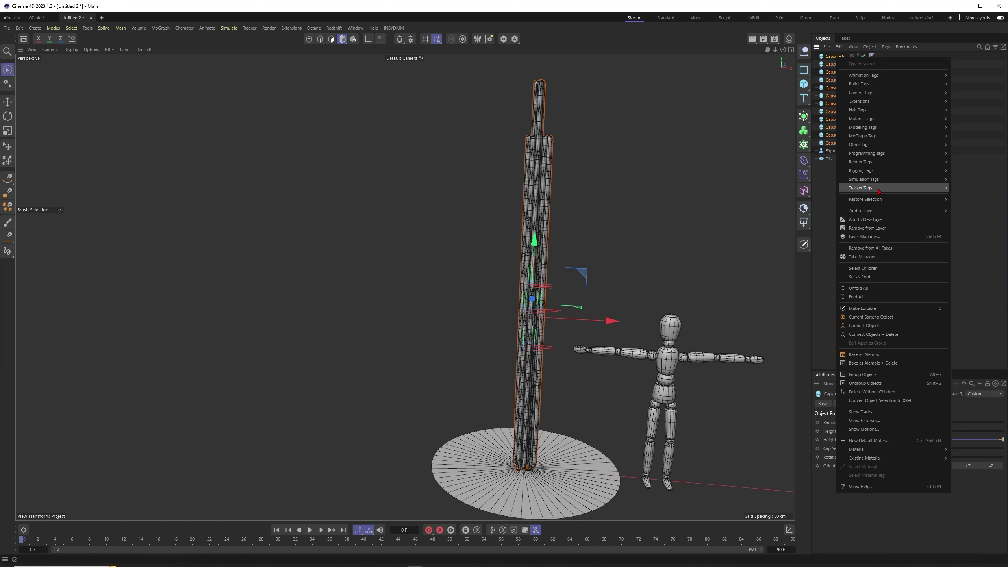
mouse_move(913, 180)
click(969, 178)
drag(959, 169, 747, 67)
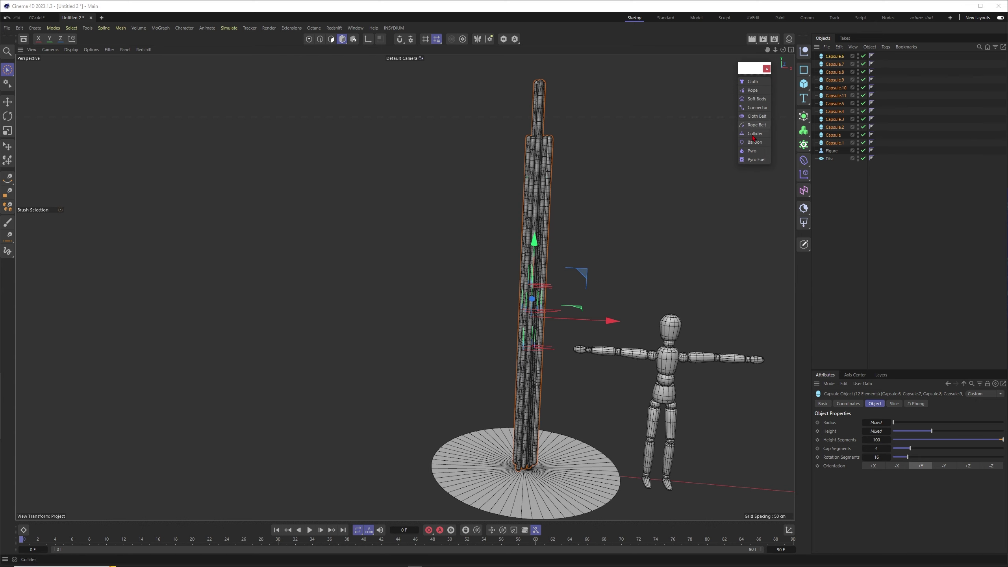
click(753, 82)
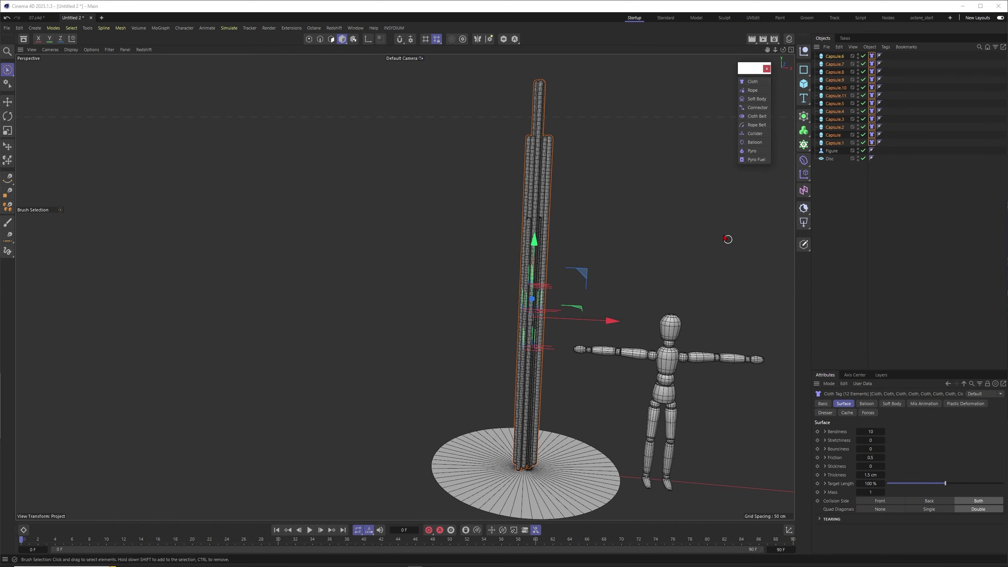
Step: Open the project's simulation scene settings to check the gravity value
key(ctrl+d)
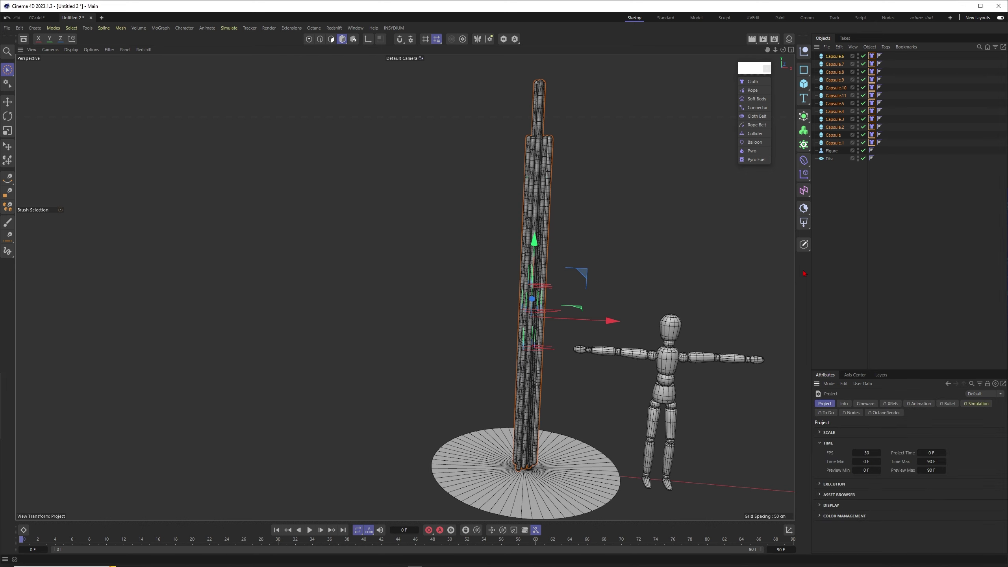
click(977, 405)
click(823, 432)
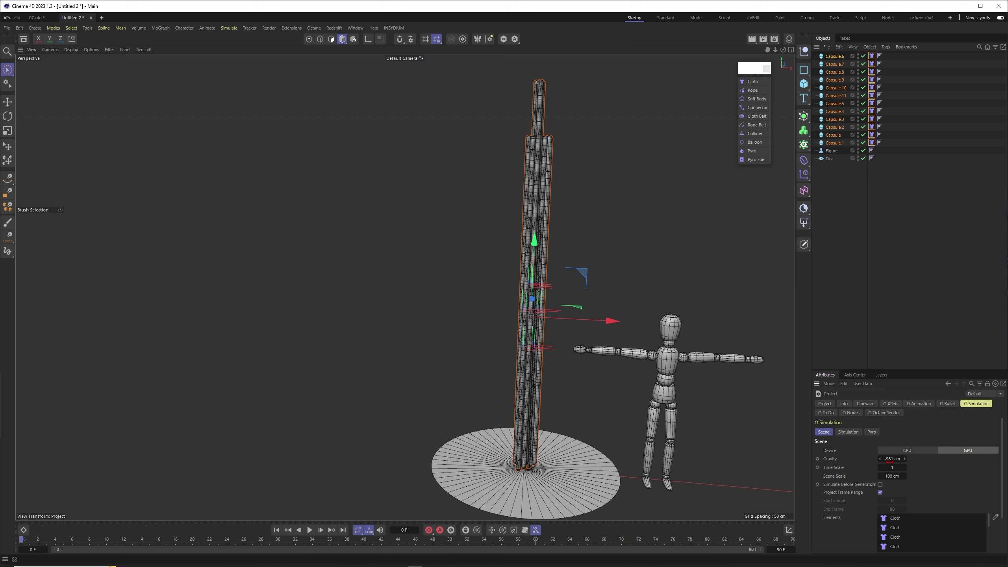
Step: Play the cloth simulation briefly to see how the stalks behave, stop it, and return to the first frame
scroll(405, 286, down, 3)
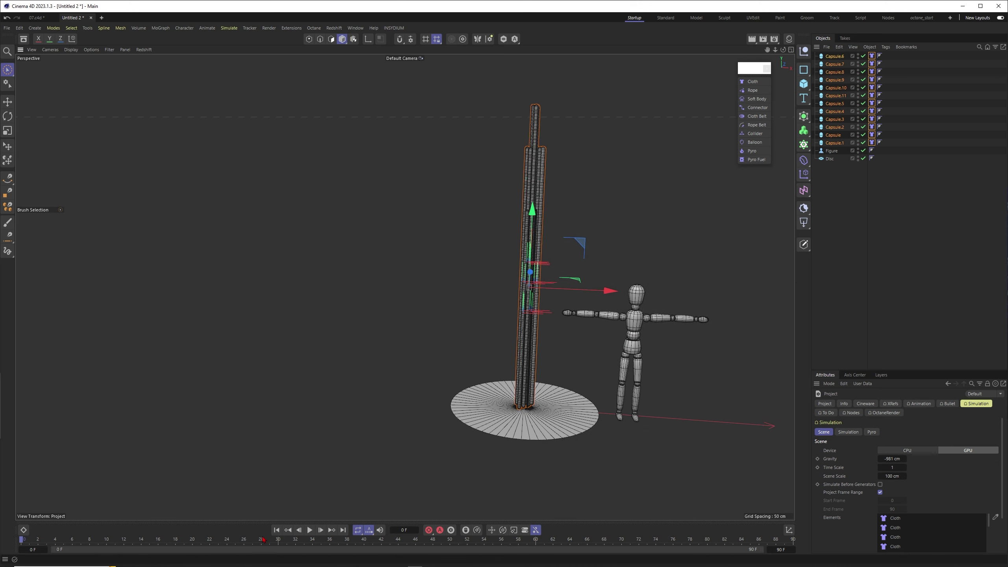
click(310, 530)
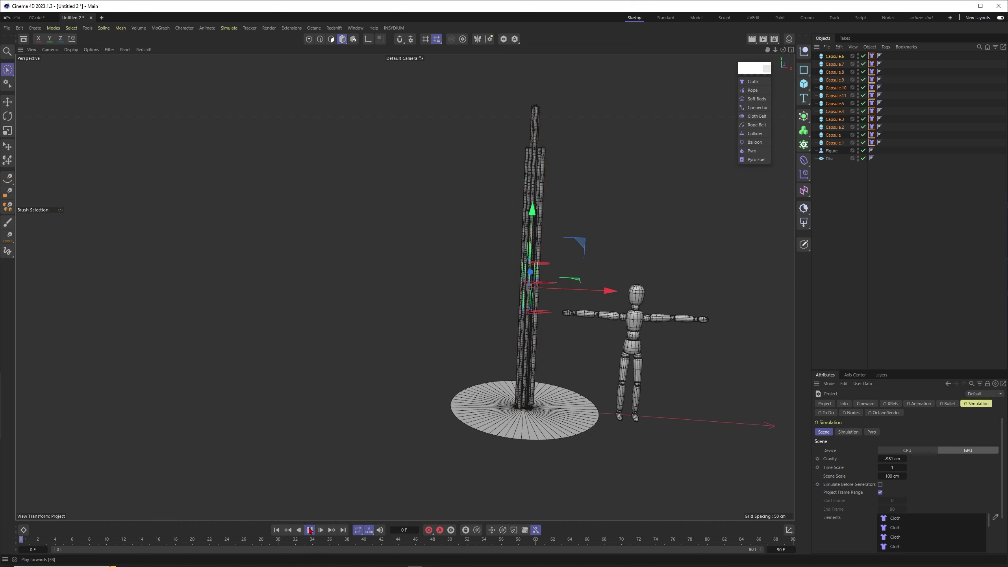
click(309, 530)
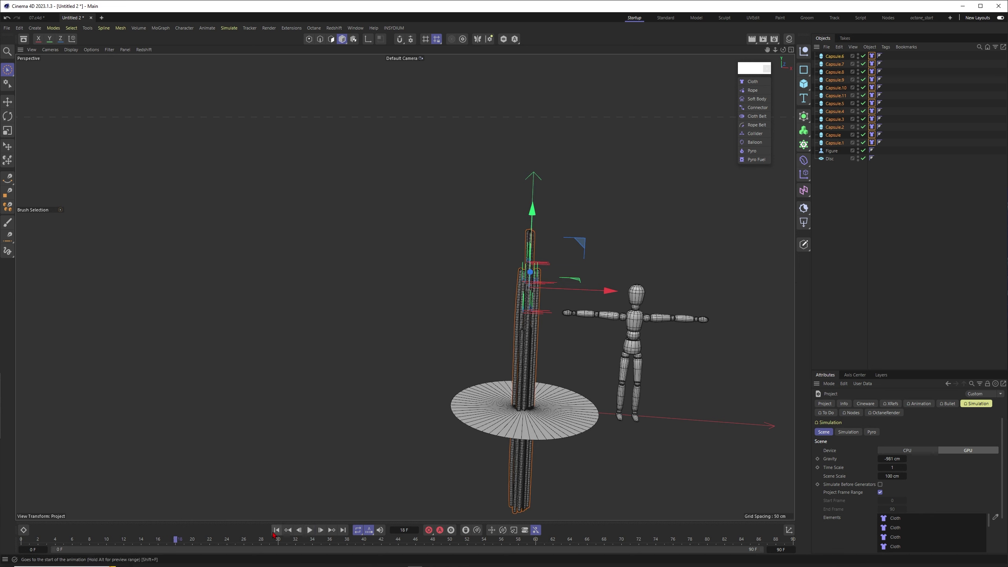
click(274, 534)
Step: Set the disc's disc segments to 16 and add a Collider tag to the disc
click(534, 394)
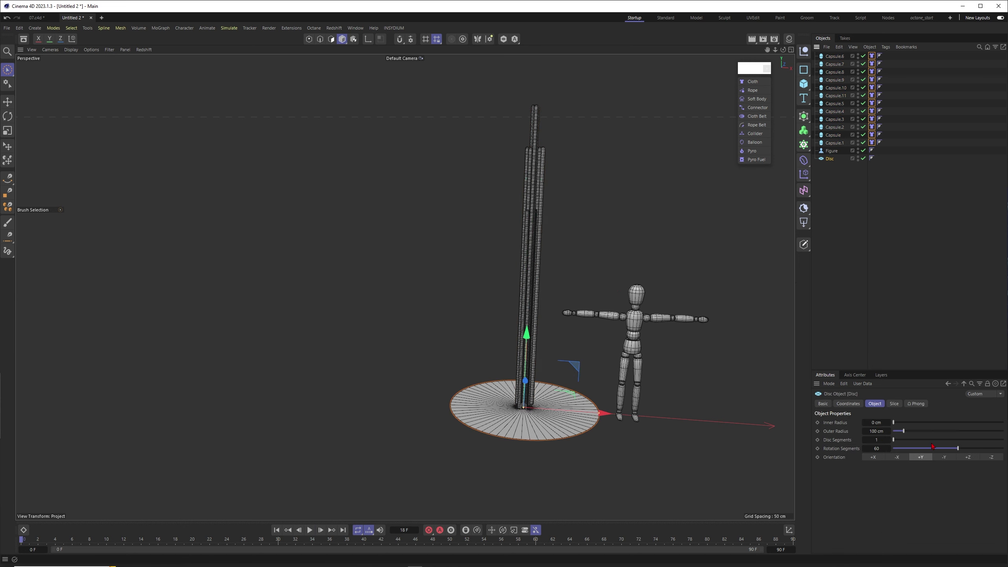
drag(901, 444, 910, 440)
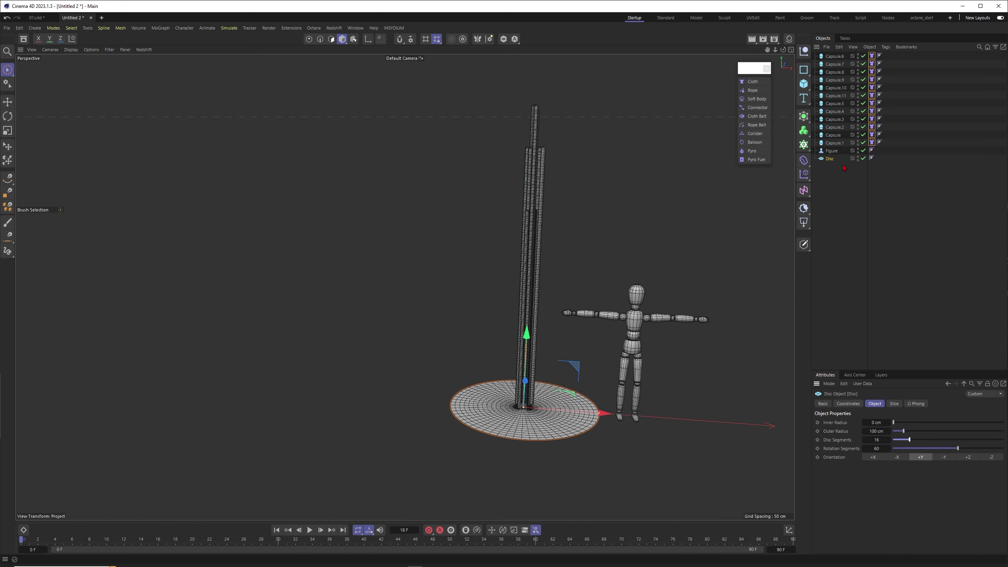
click(829, 160)
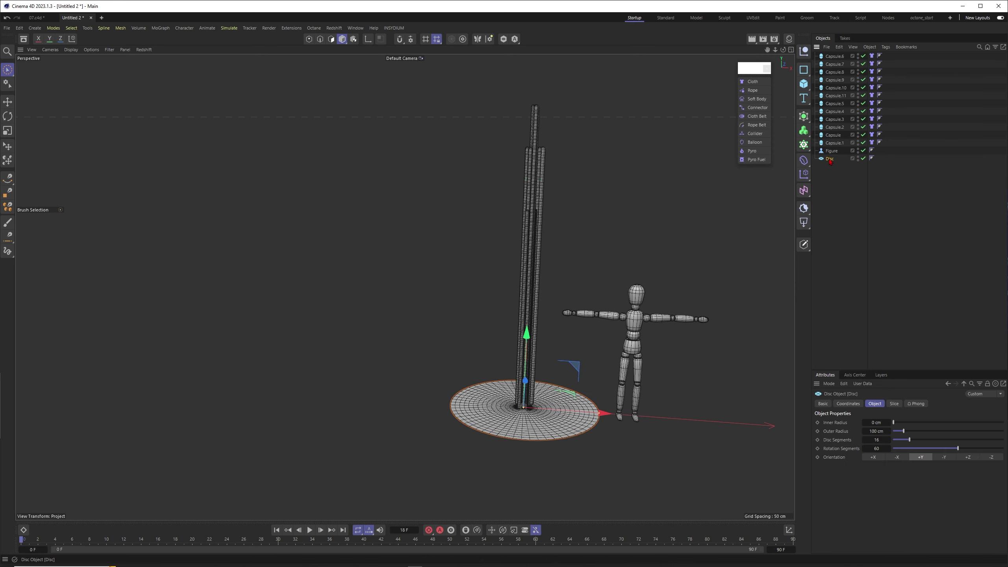
click(755, 134)
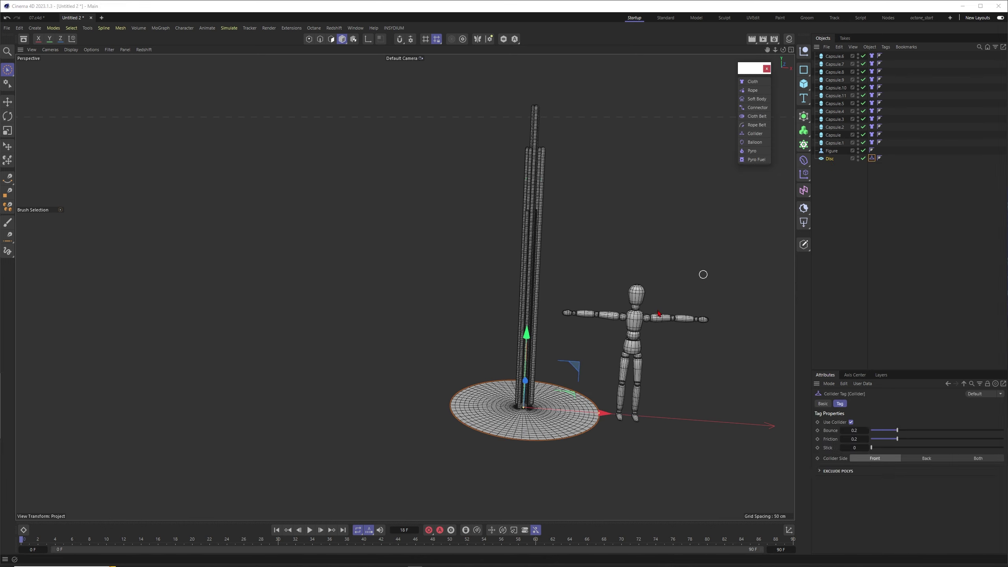
Step: Play the cloth simulation with the collider disc in place, stop it, and return to the first frame
click(310, 530)
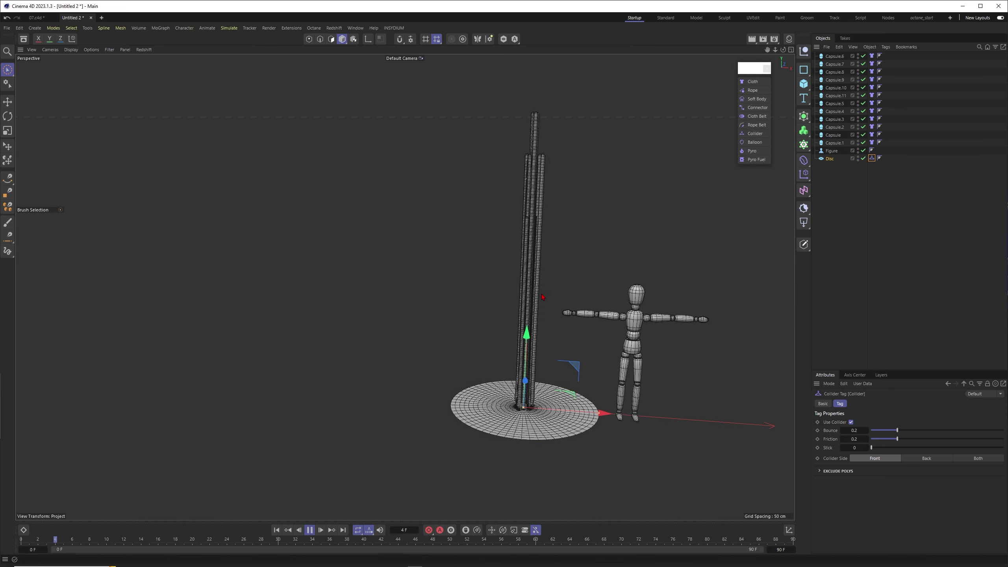
click(309, 530)
click(276, 530)
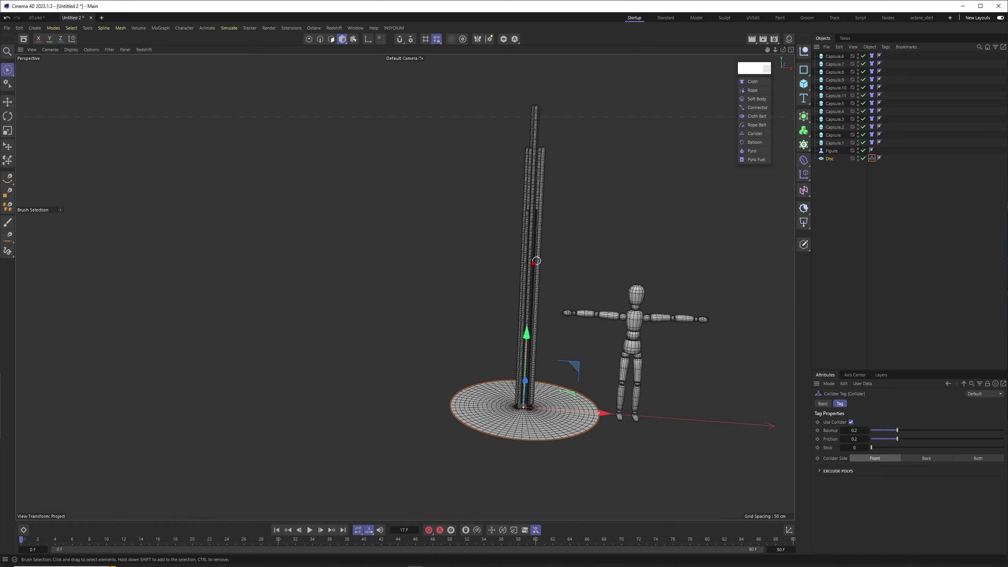
Step: Set the project's simulation gravity to 100 cm, test-play the simulation, and return to the first frame
key(ctrl+d)
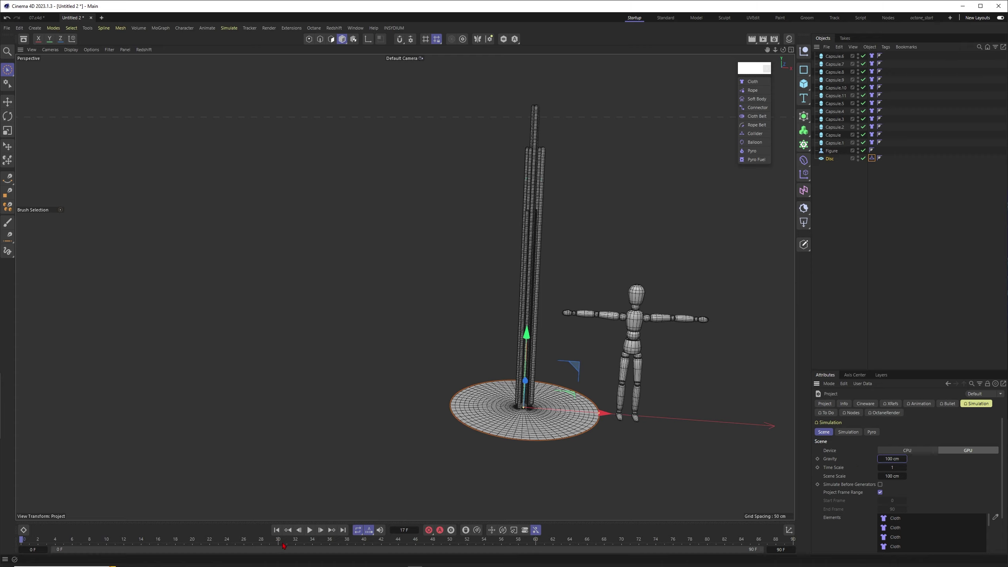
click(308, 532)
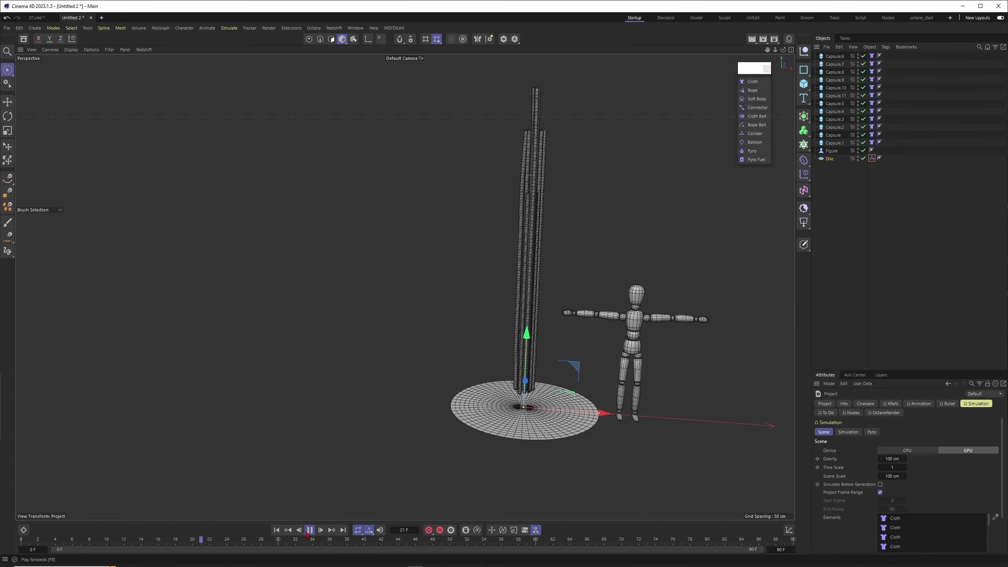
click(309, 531)
key(shift+f)
Step: Add a Connector simulation tag to the disc
scroll(591, 314, up, 3)
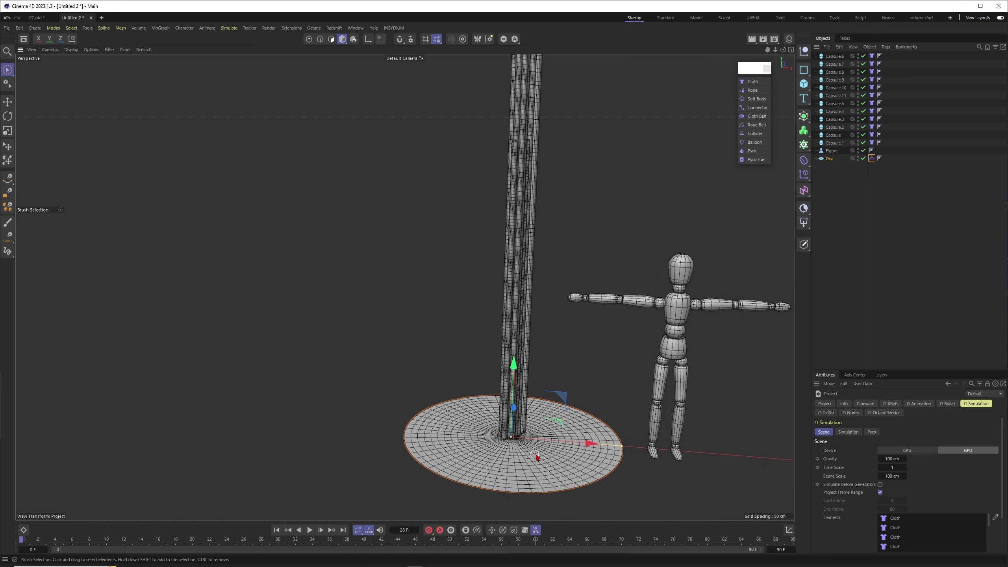
click(852, 189)
click(830, 158)
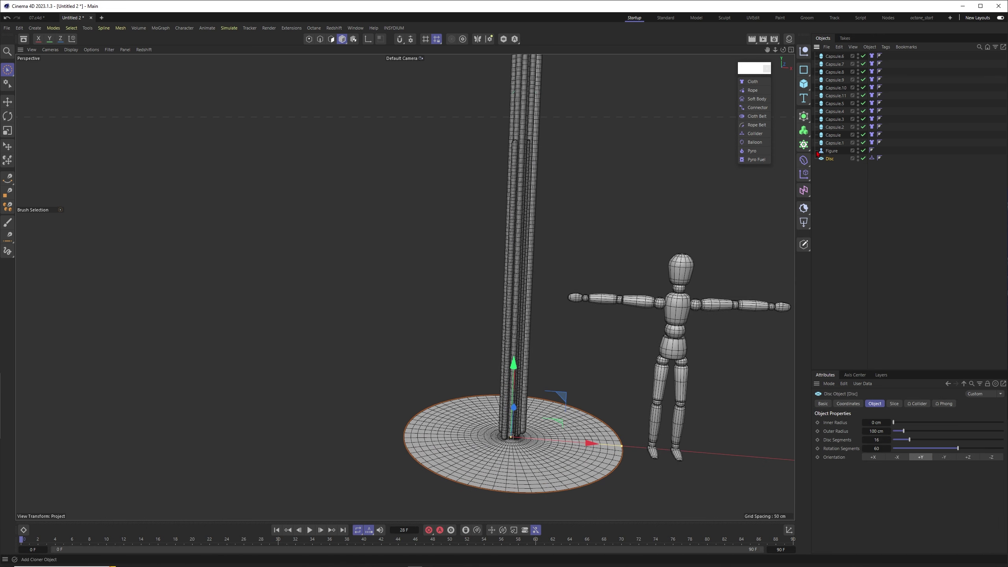
click(757, 108)
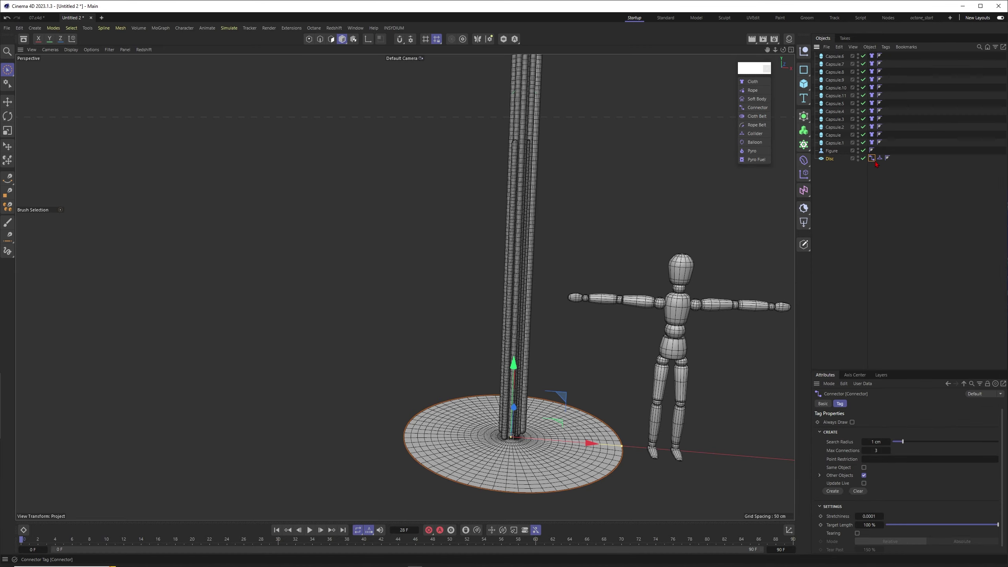
Step: Add a Cloth simulation tag to the disc and open its surface settings
alt+drag(397, 274, 507, 323)
scroll(507, 324, up, 3)
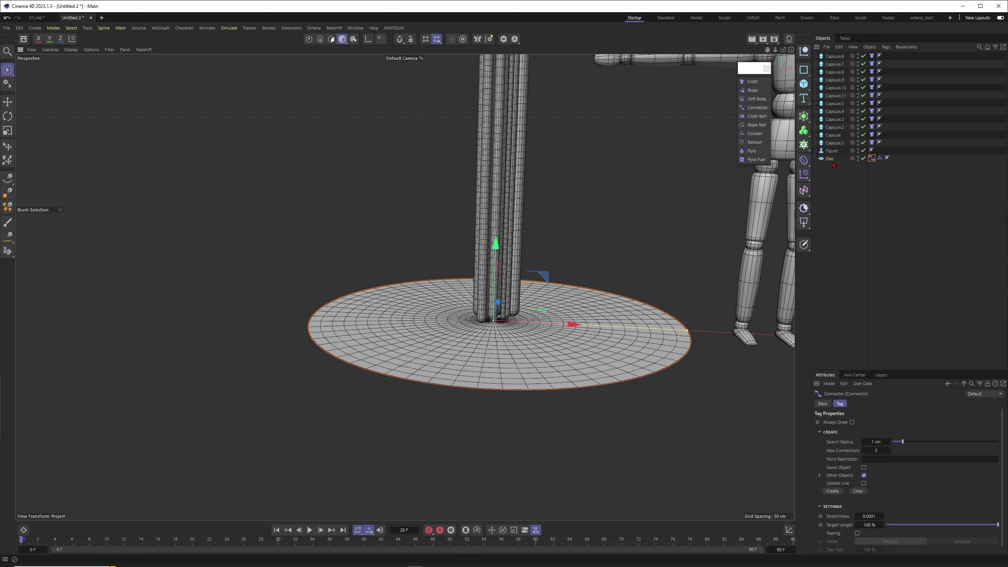
click(752, 81)
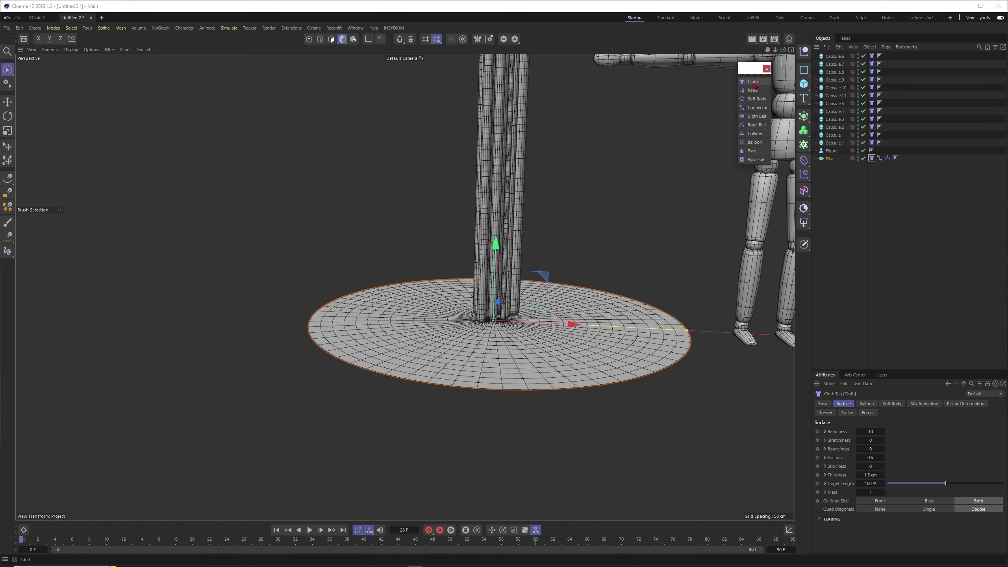
click(906, 177)
click(871, 158)
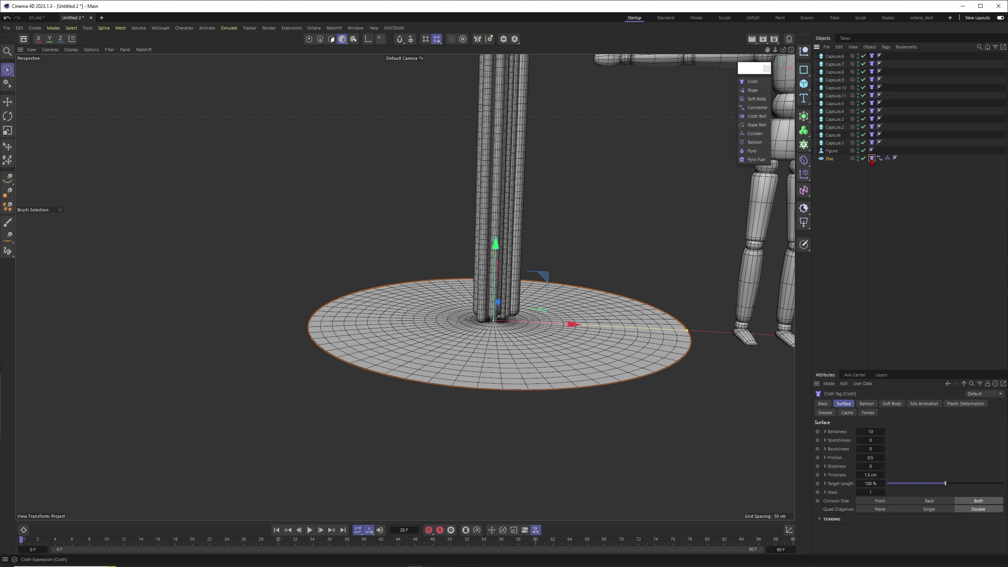
Step: Play the simulation to see how the disc behaves as cloth, stop it, and return to the first frame
key(shift+f)
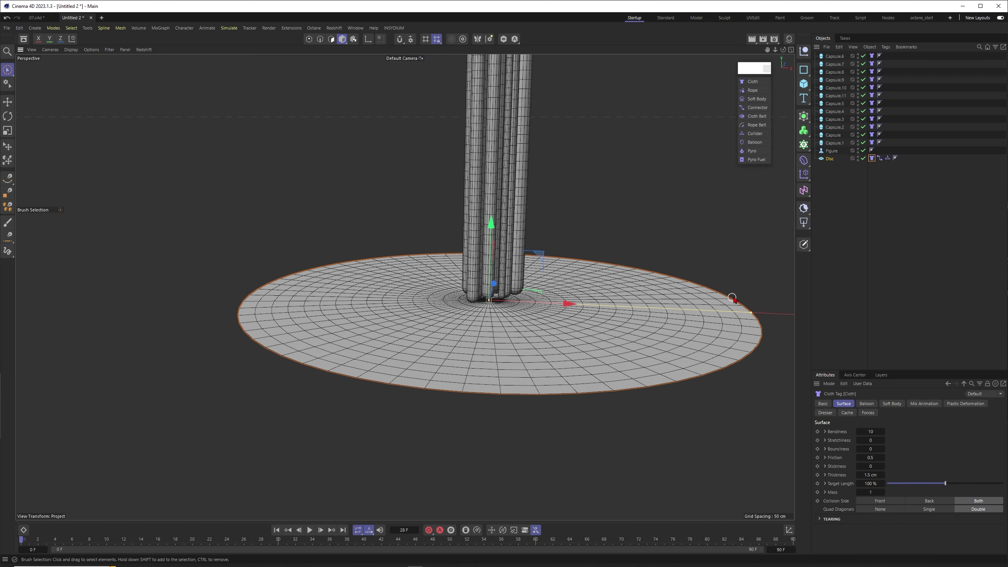
click(309, 530)
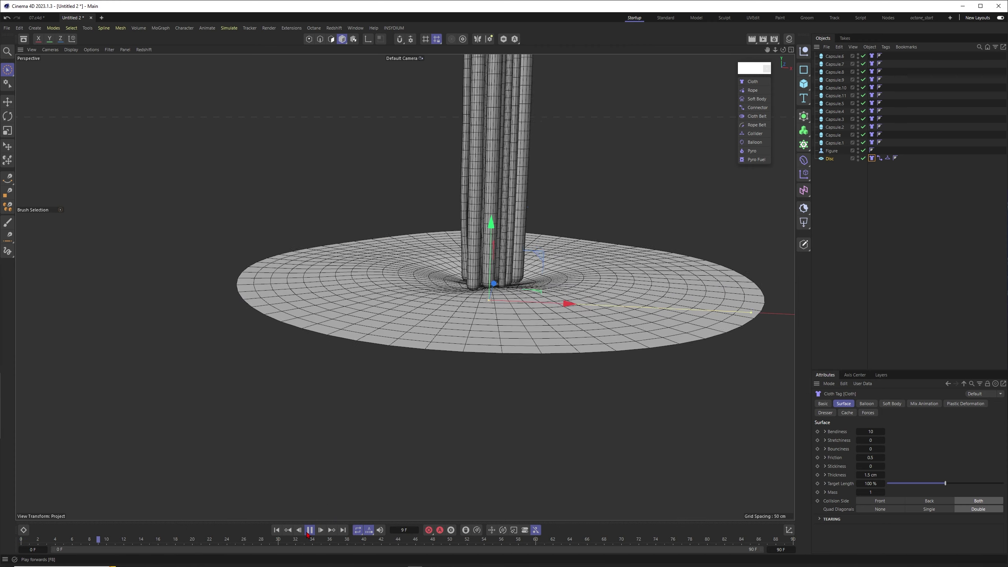
click(312, 530)
click(276, 530)
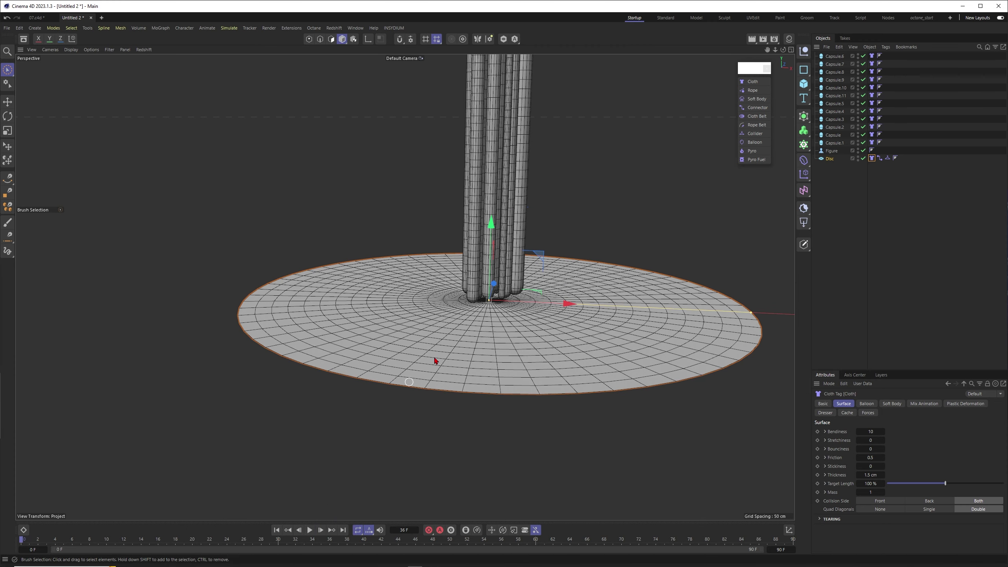
Step: Enable With Pins in the Mix Animation settings of the disc's Cloth tag and test-play the simulation
click(923, 404)
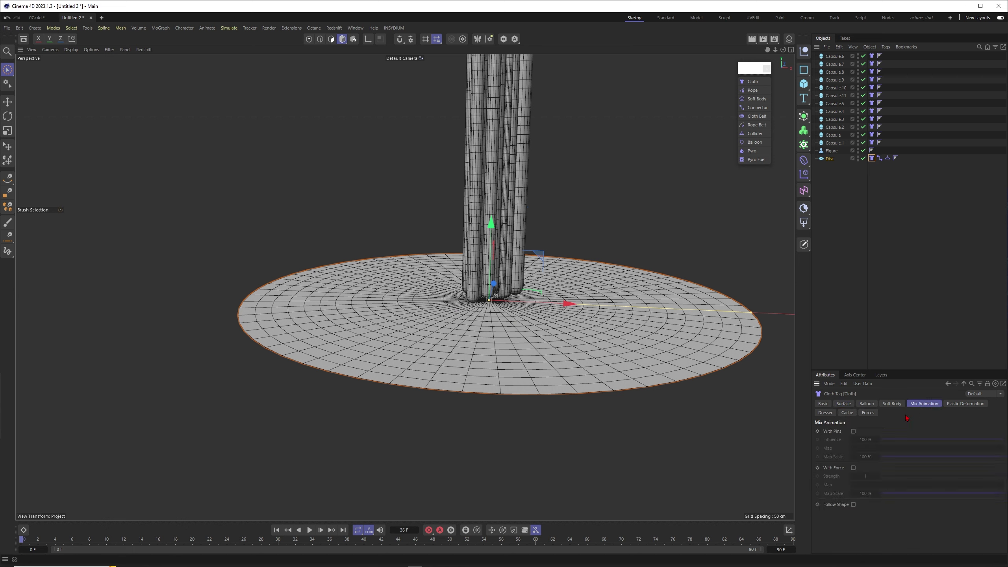
click(853, 432)
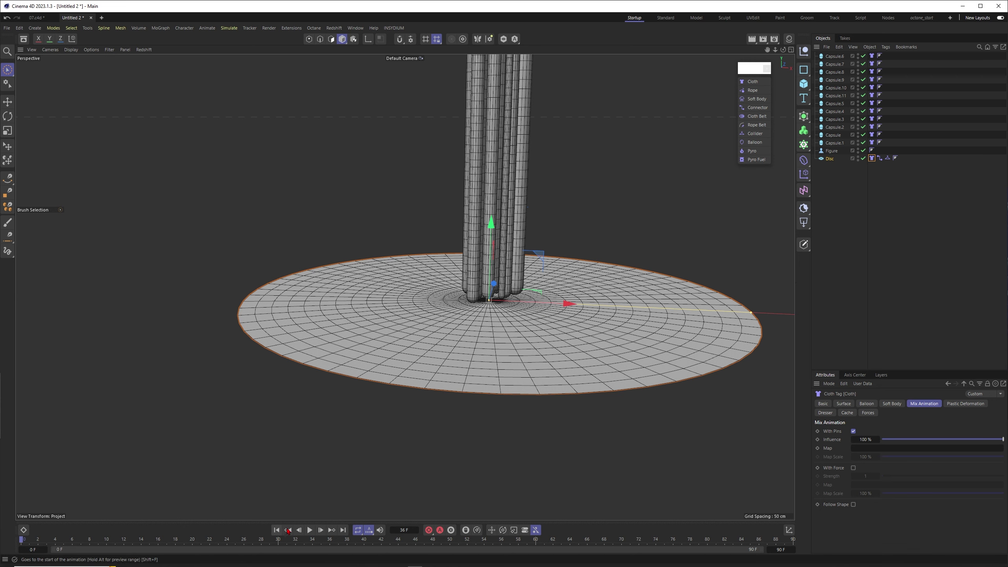
click(310, 530)
click(310, 530)
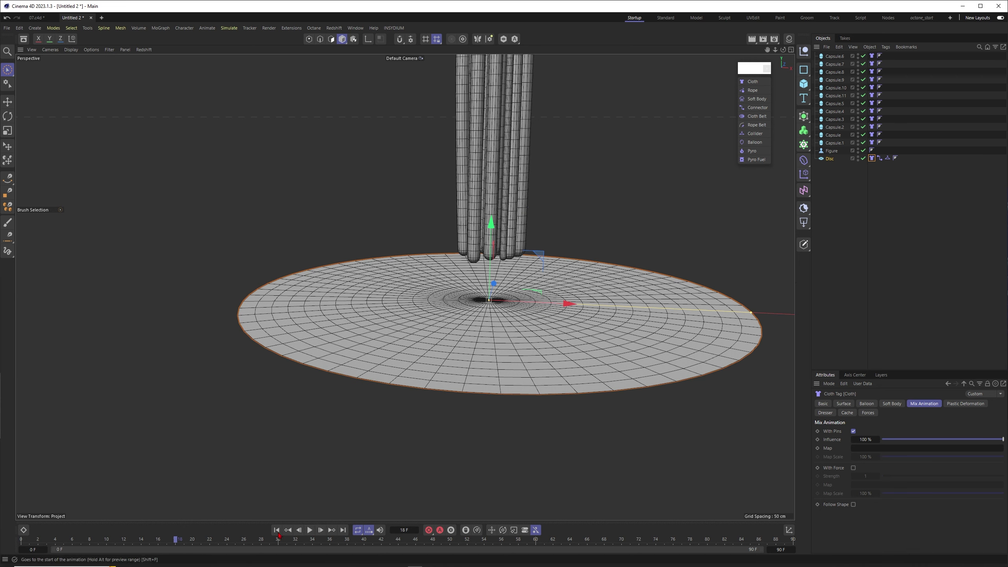
click(556, 347)
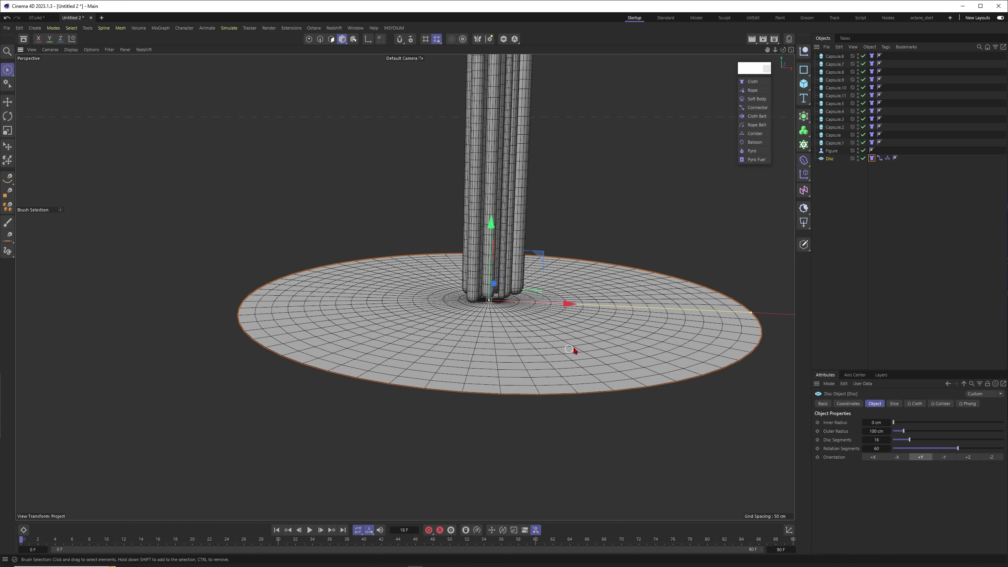
Step: Set the disc Connector's search radius to 10 cm, enlarge the attributes area, and create the connections
click(831, 143)
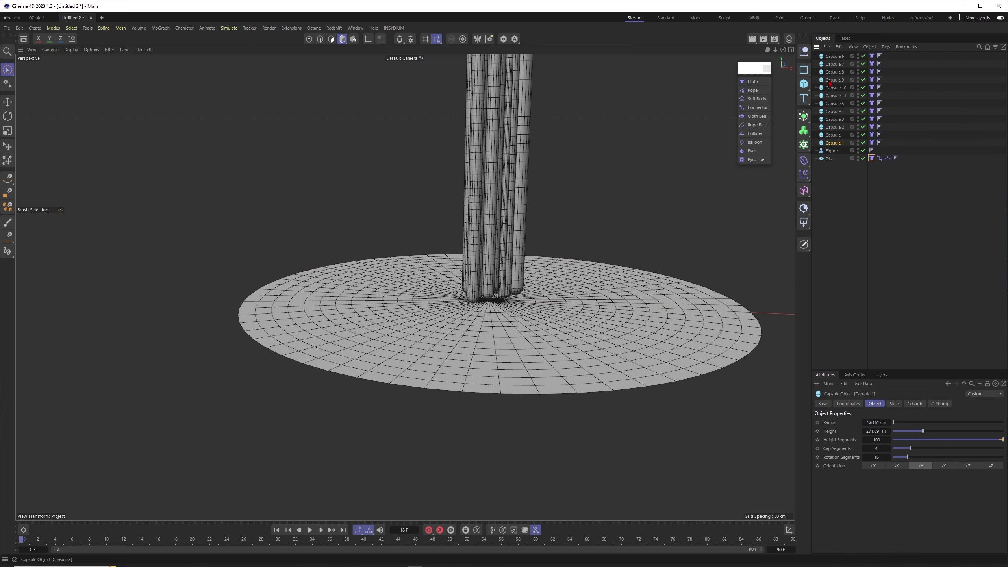
click(879, 159)
drag(864, 441, 860, 445)
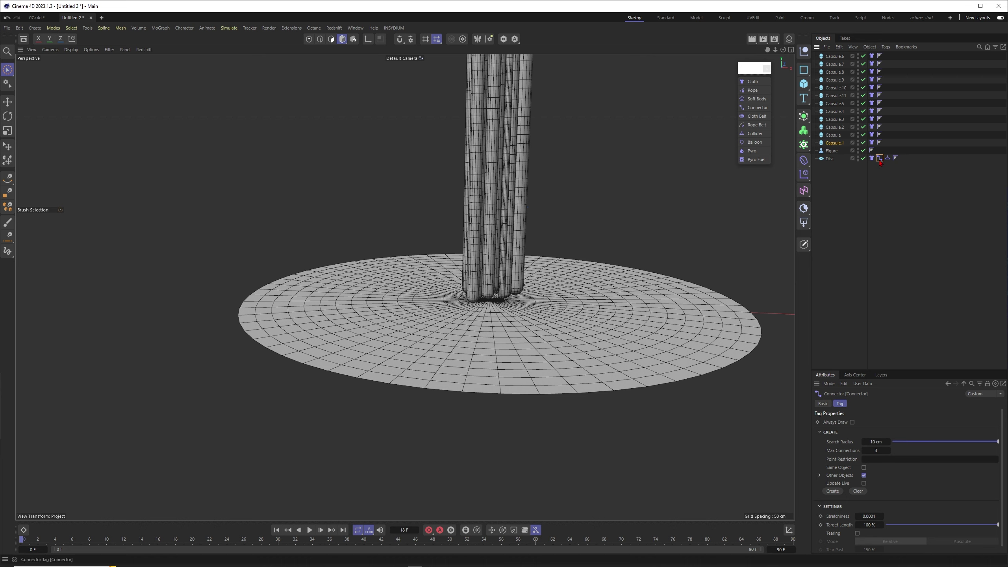
drag(896, 370, 897, 202)
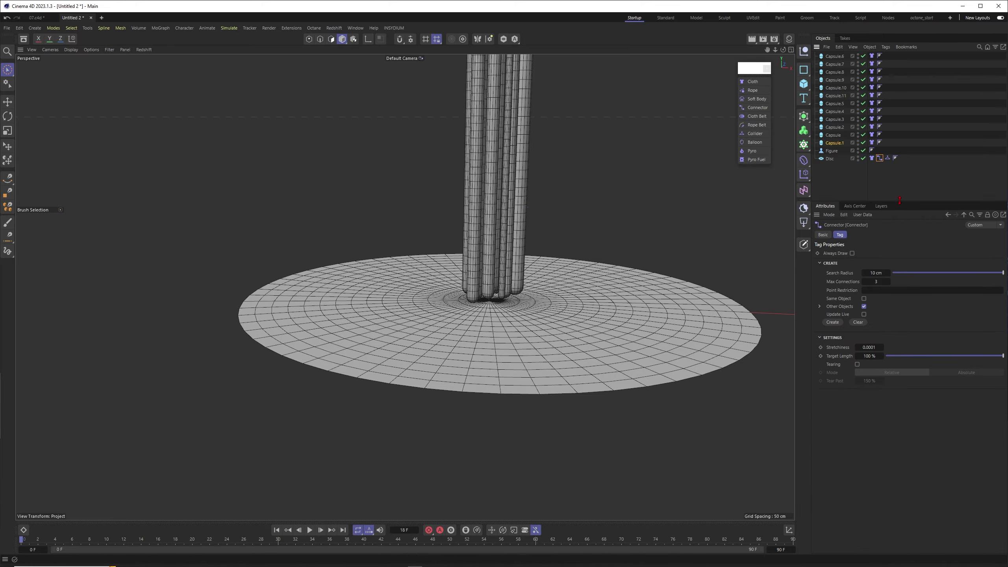
click(830, 323)
Step: Try Connector search radii of 20 cm and 10 cm, recreating the connections to the stalks each time
scroll(481, 302, up, 5)
alt+drag(452, 278, 445, 299)
click(873, 273)
text(20)
key(Return)
click(832, 322)
alt+right_drag(526, 255, 559, 234)
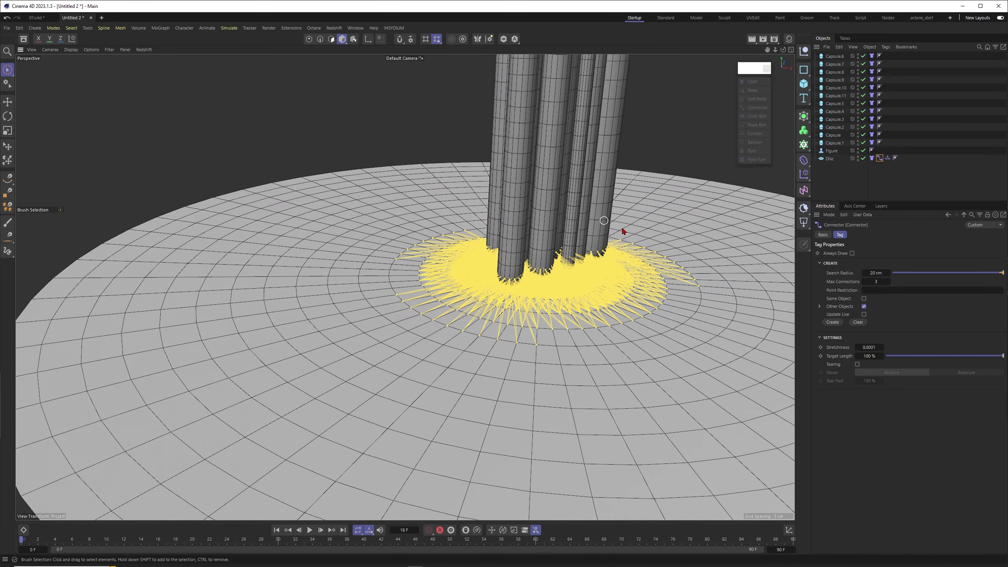
click(873, 273)
text(1)
click(834, 322)
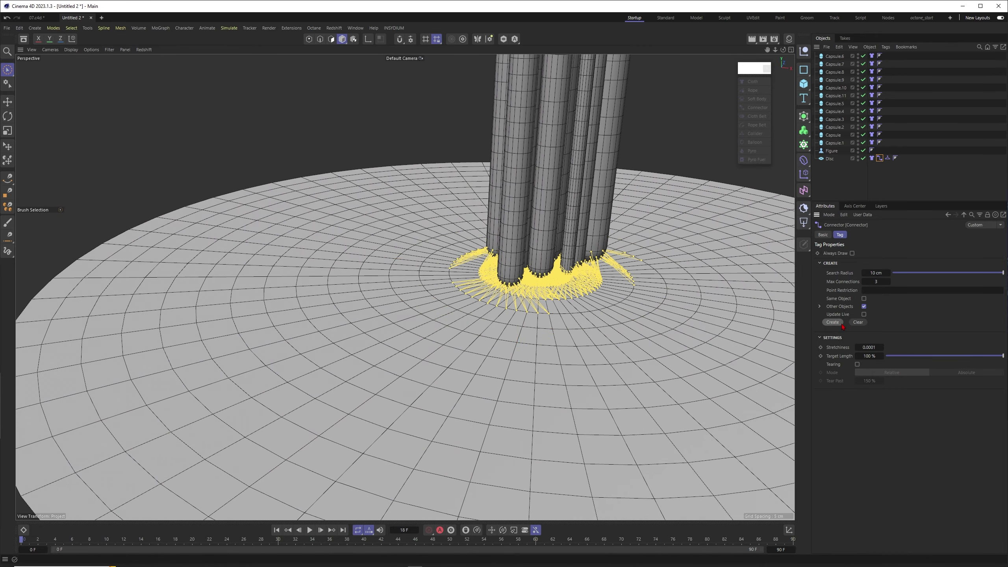
Step: Set the Connector's search radius to 30 cm, recreate the connections around the stalk bases, and deselect the tag
text(20)
key(Return)
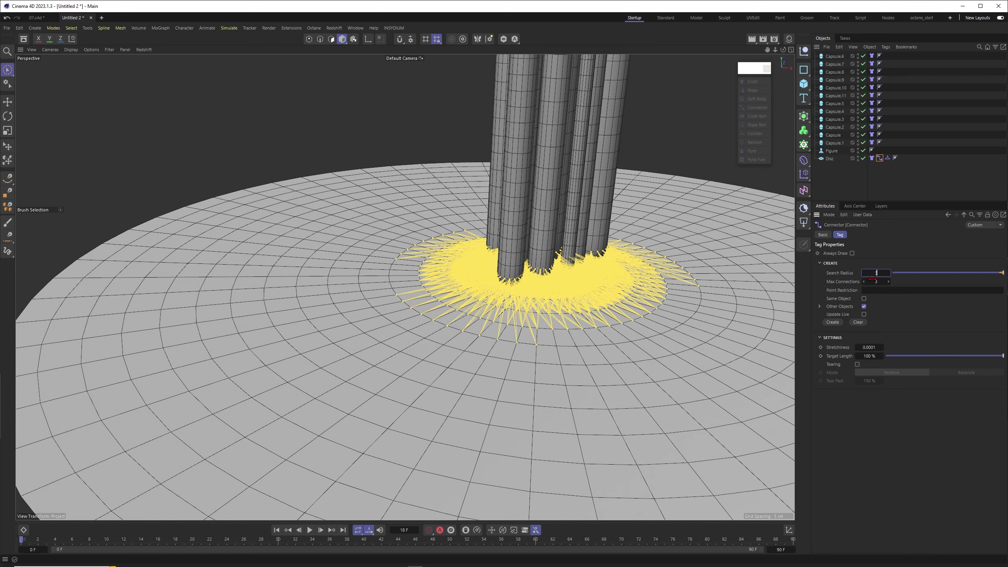
click(832, 324)
alt+right_drag(554, 279, 488, 286)
alt+drag(528, 278, 571, 286)
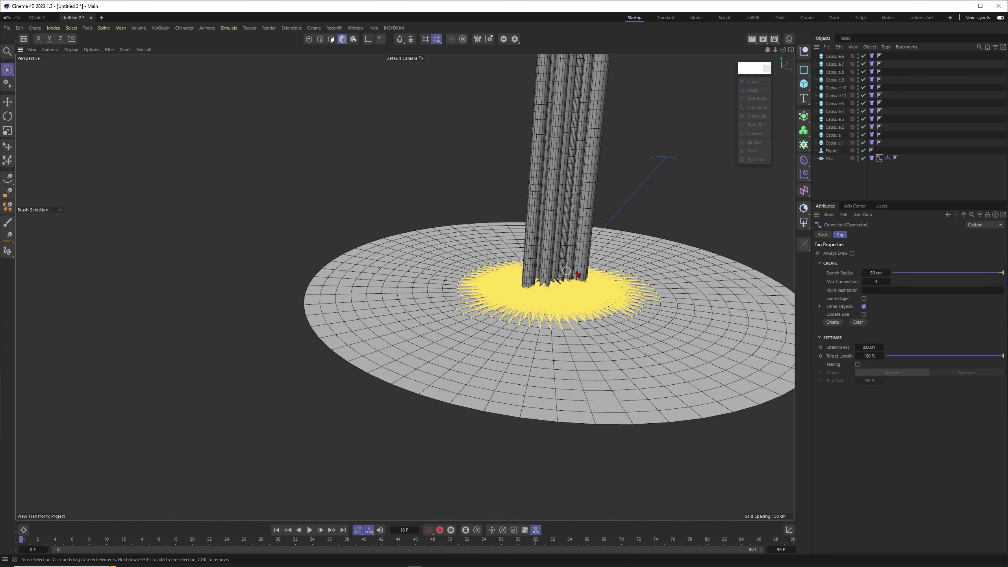
click(845, 179)
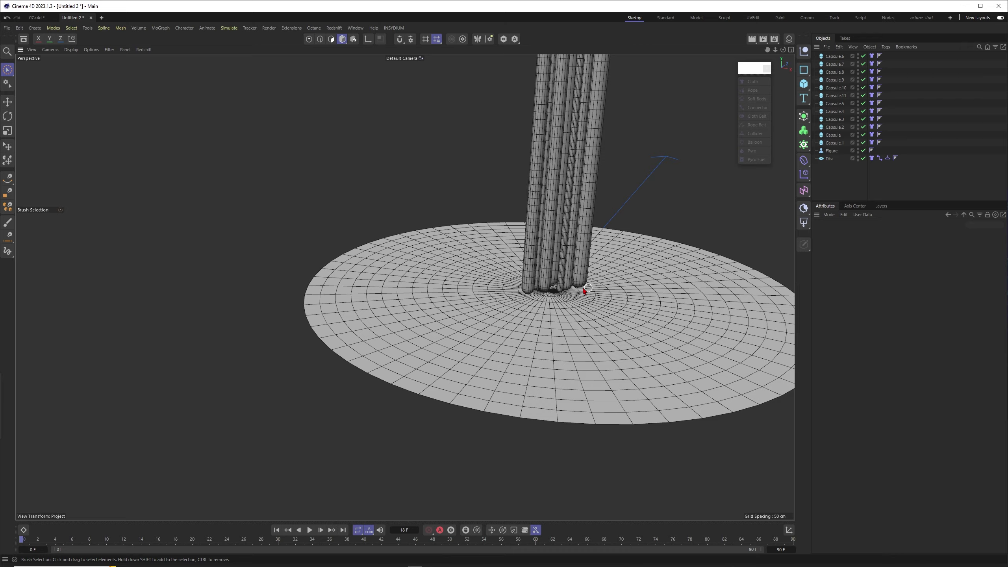
Step: Show the whole scene shaded without wireframe lines, play the simulation to check the connected stalks, and stop it
alt+right_drag(584, 291, 405, 288)
scroll(514, 338, down, 3)
mouse_move(405, 288)
alt+mouse_down()
mouse_move(515, 338)
mouse_move(405, 286)
mouse_move(507, 284)
alt+mouse_up()
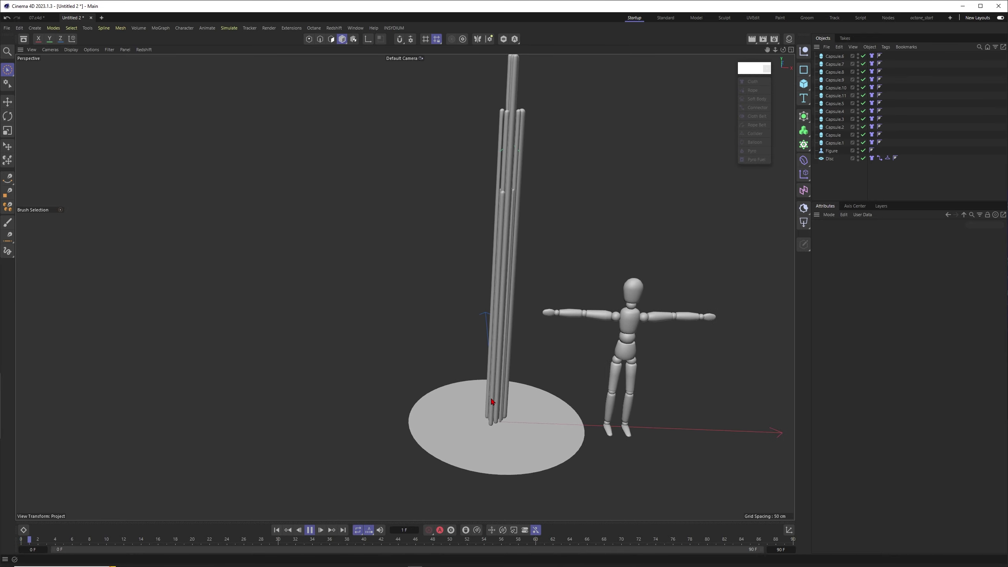
alt+drag(493, 403, 483, 383)
alt+middle_drag(482, 383, 541, 407)
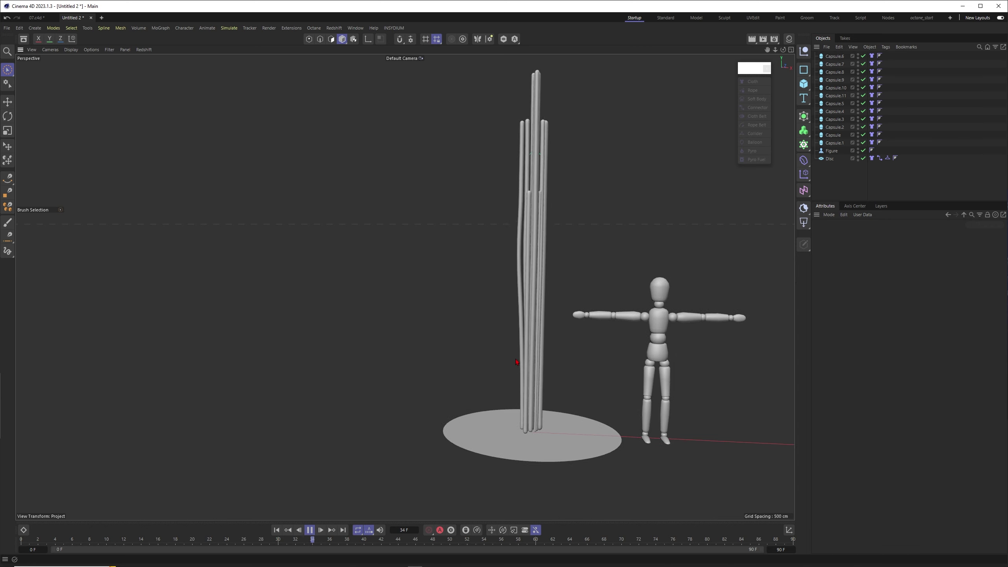
alt+drag(521, 367, 523, 376)
click(310, 529)
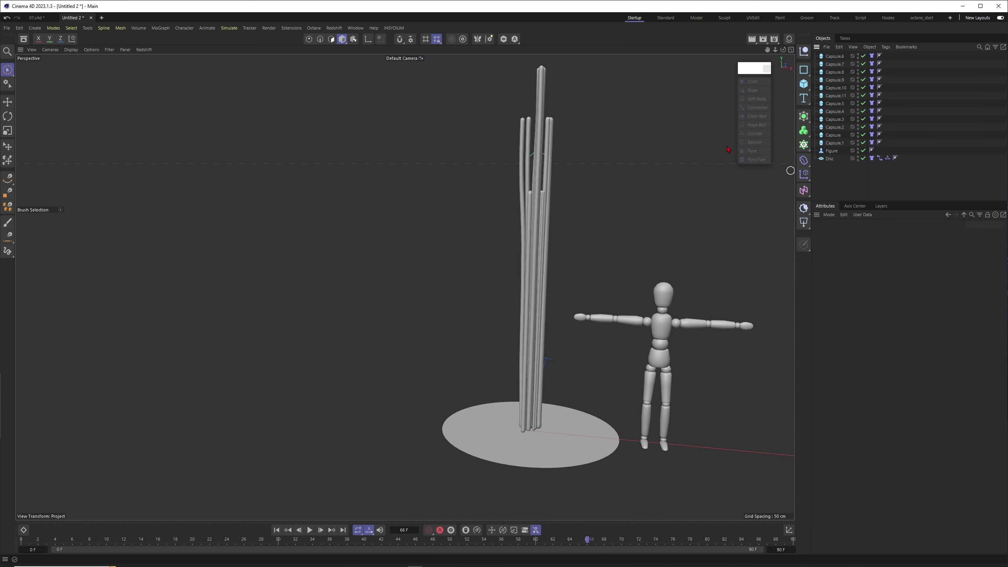
Step: Add a Turbulence force with a strength of 20 cm and a scale of 50 %
click(229, 28)
click(292, 100)
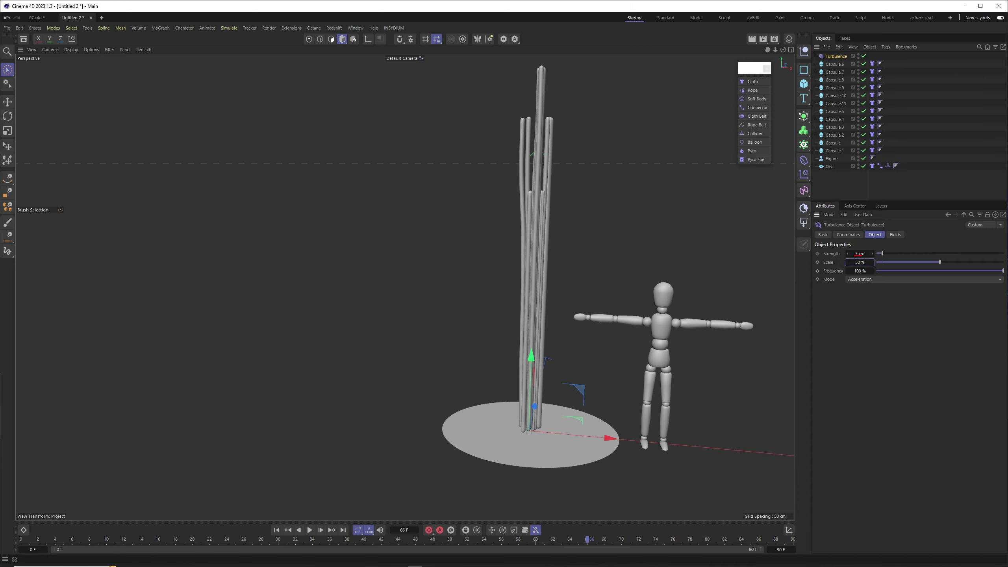
key(Return)
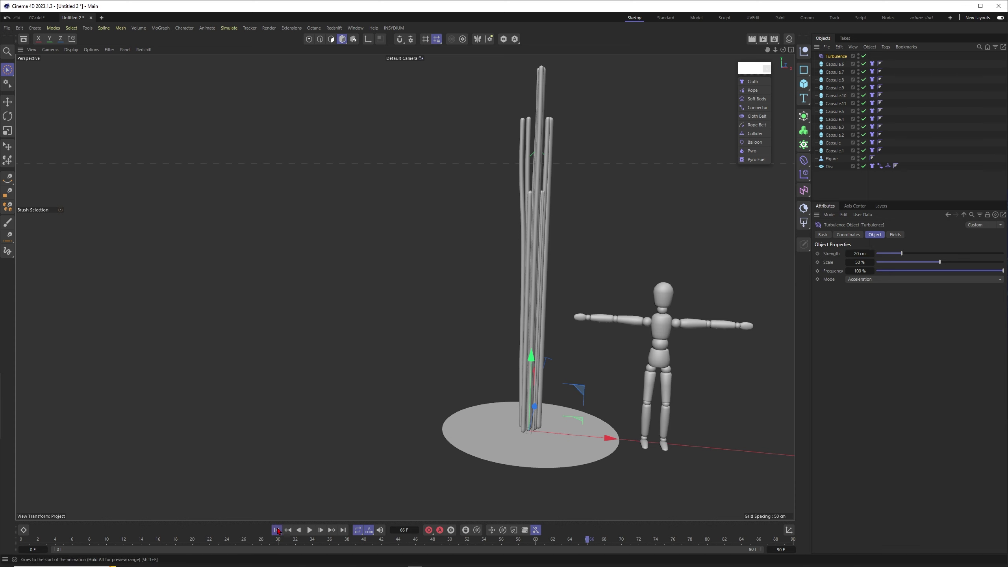
Step: Play the simulation from the first frame to watch the turbulence move the stalks, and stop it at frame 68
click(277, 530)
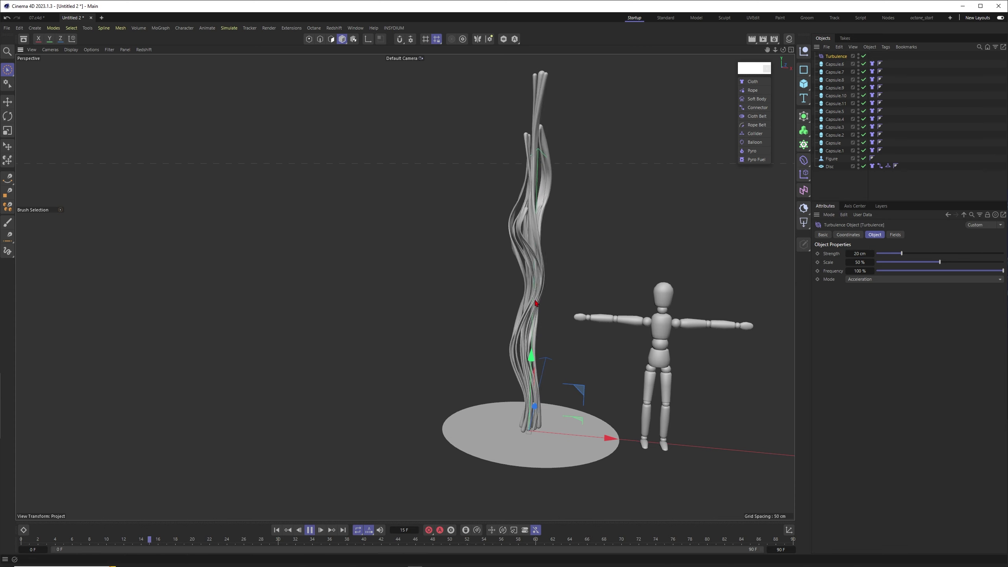
alt+drag(432, 466, 436, 455)
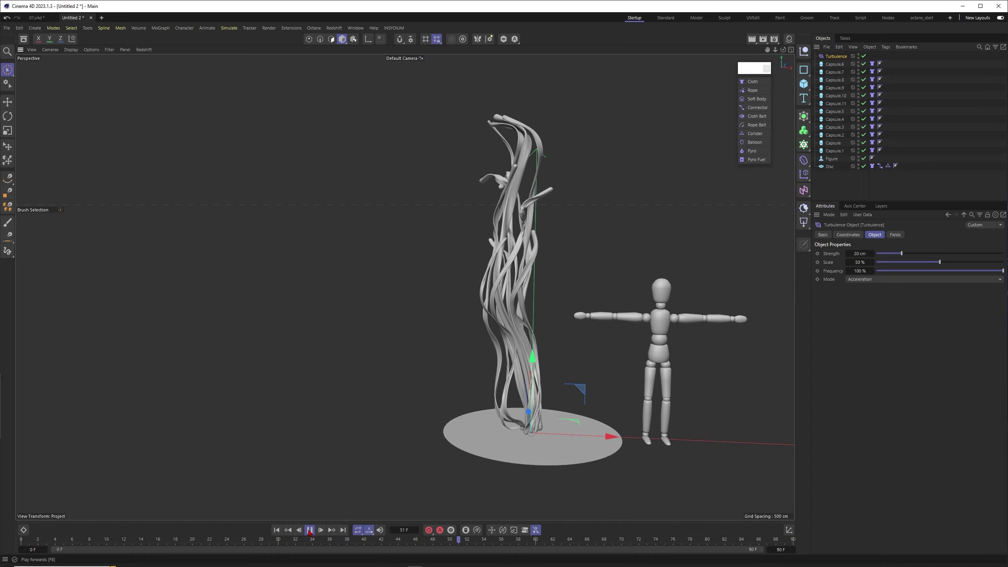
alt+drag(413, 305, 512, 272)
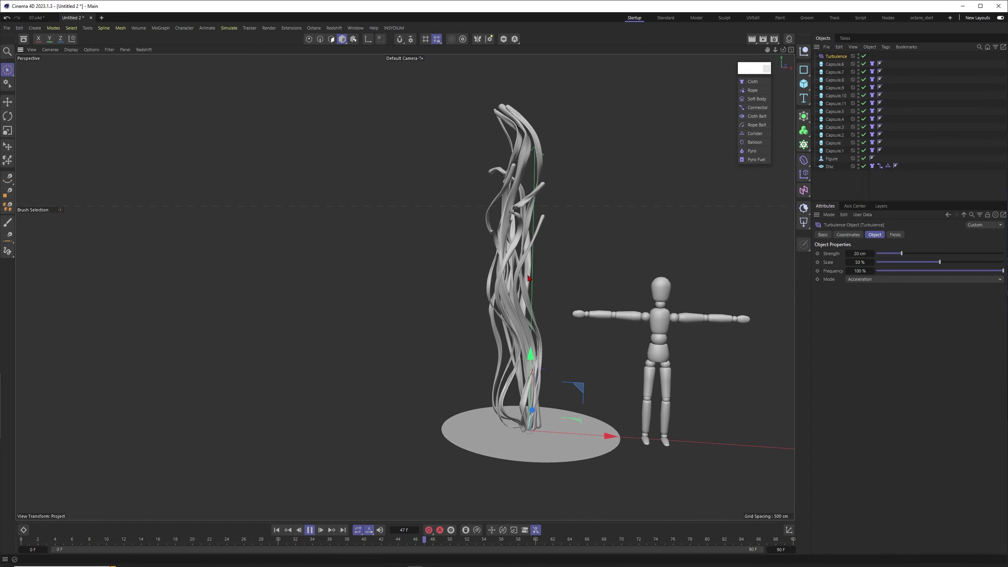
click(309, 530)
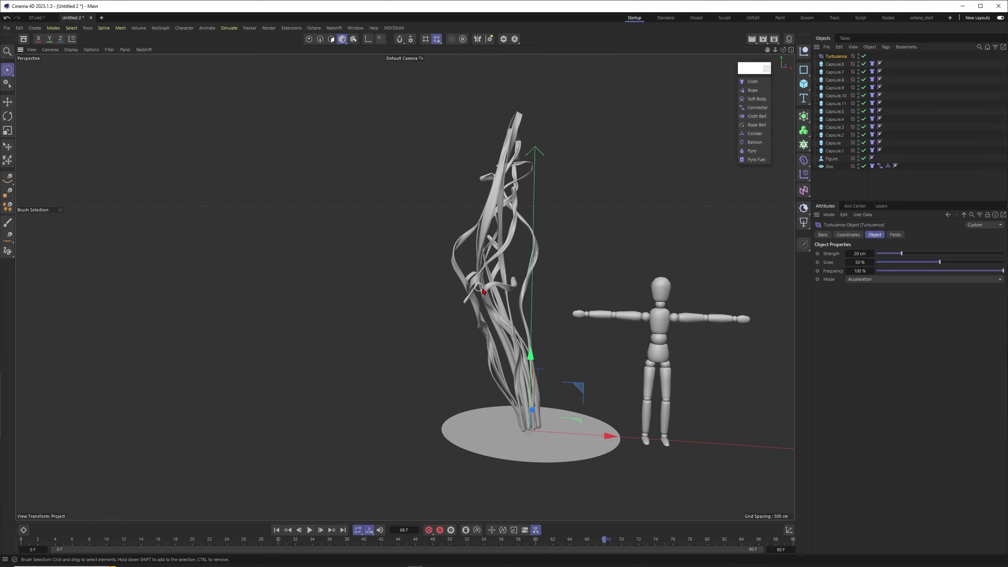
Step: Examine the shape of the simulated stalks up close from several angles
scroll(512, 283, up, 10)
alt+drag(512, 285, 677, 274)
alt+right_drag(569, 291, 462, 378)
alt+drag(462, 377, 476, 260)
alt+right_drag(475, 261, 576, 234)
alt+drag(482, 276, 457, 287)
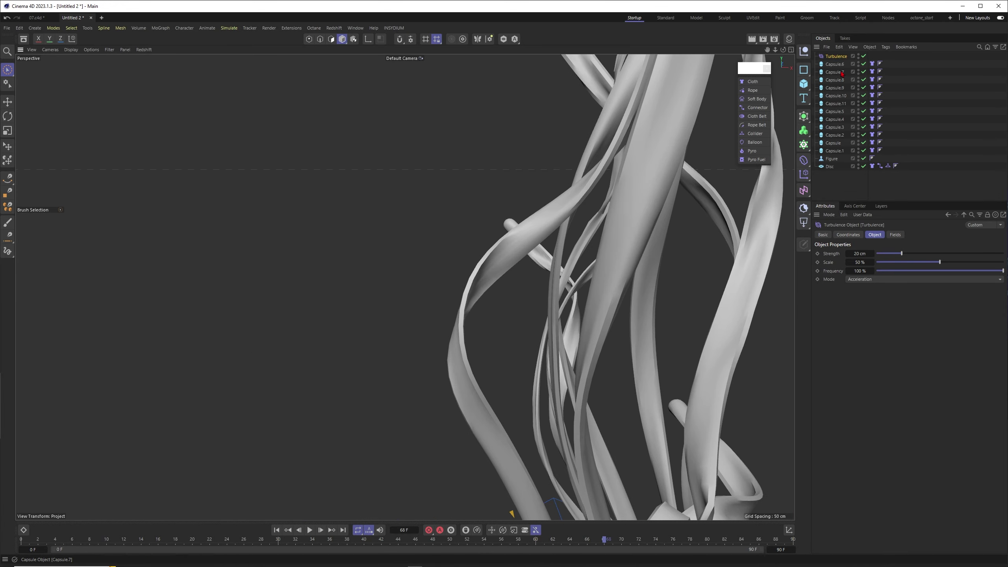
Step: Enable Balloon with an overpressure of 2 on the Cloth tags of all twelve capsules
click(872, 63)
shift+click(872, 151)
click(866, 234)
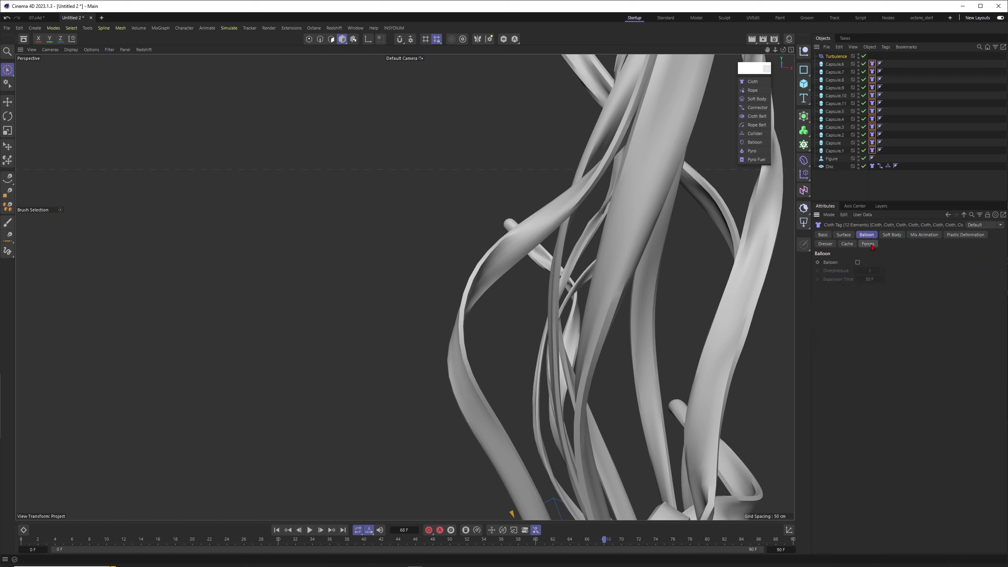
click(858, 263)
click(881, 269)
Step: Play the simulation from the first frame to watch the inflated stalks, and stop it at frame 73
scroll(557, 328, down, 8)
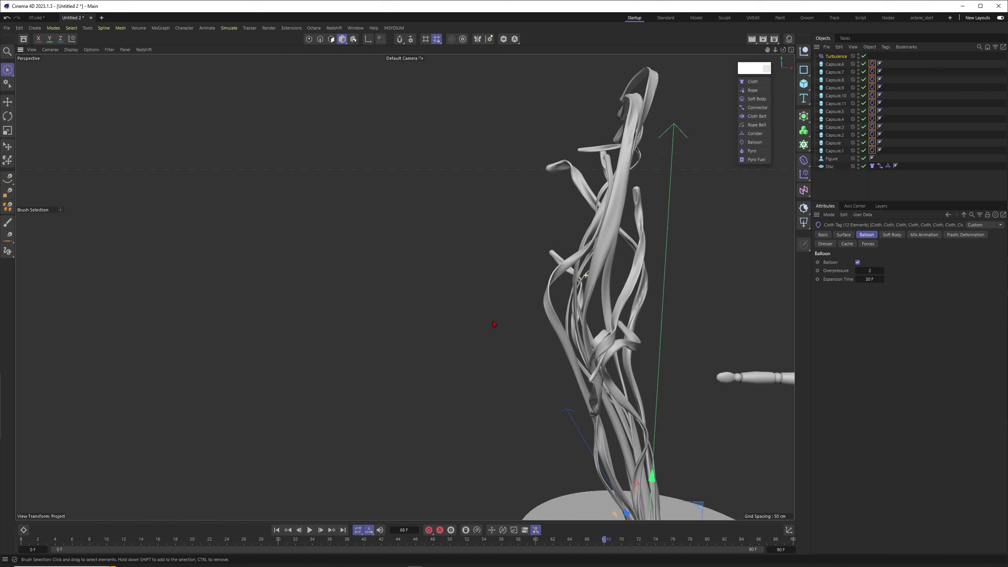
scroll(557, 328, up, 8)
click(276, 531)
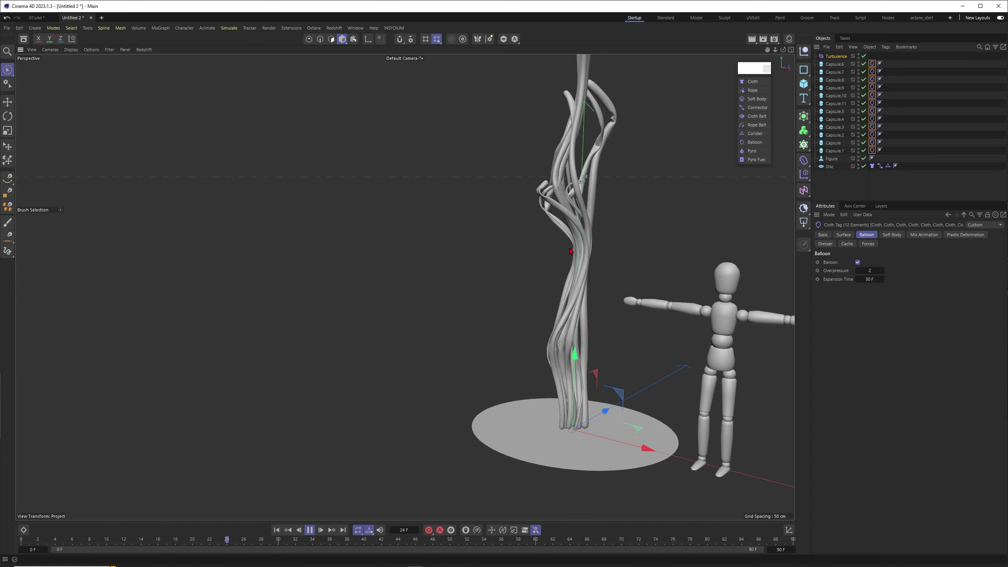
scroll(589, 250, up, 1)
scroll(589, 250, up, 1)
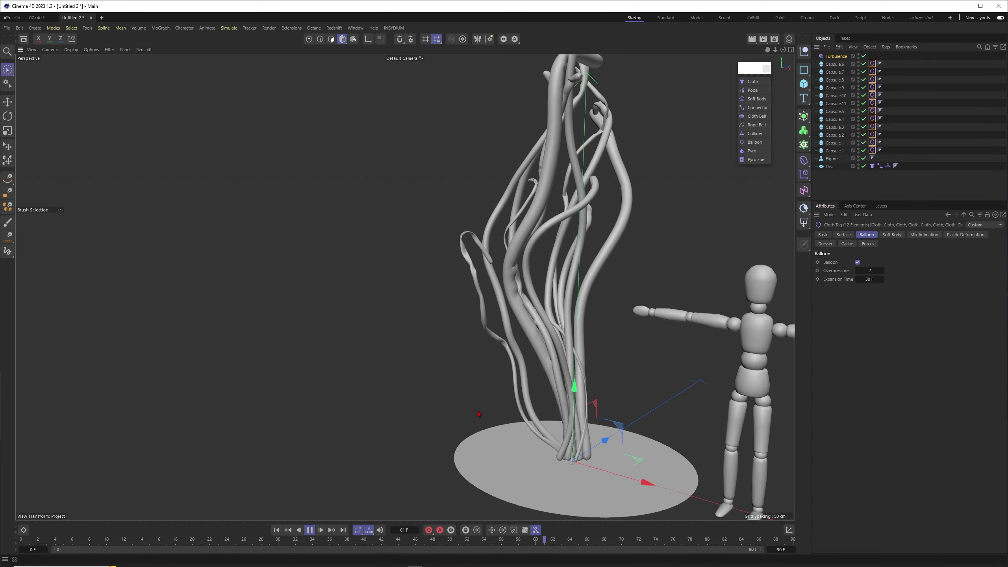
click(319, 532)
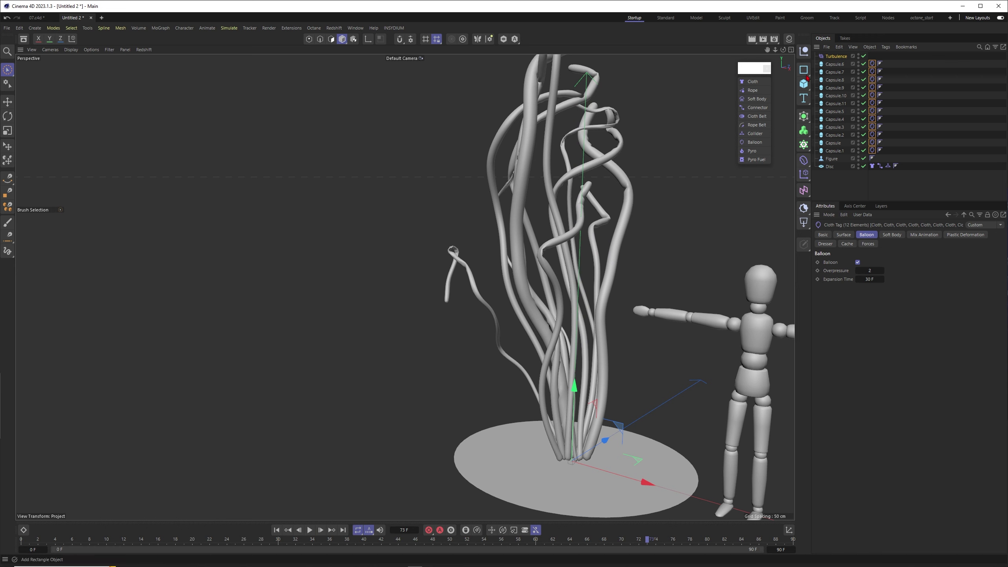
Step: Review the surface properties of the capsules' Cloth tags and the project's simulation settings, including substeps and damping
click(875, 58)
click(873, 64)
shift+click(872, 152)
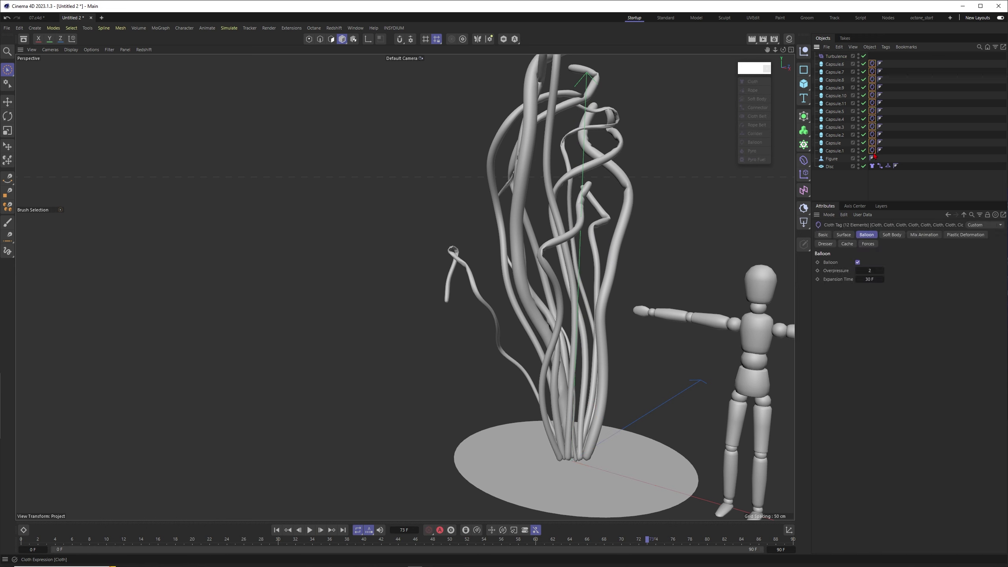
click(844, 235)
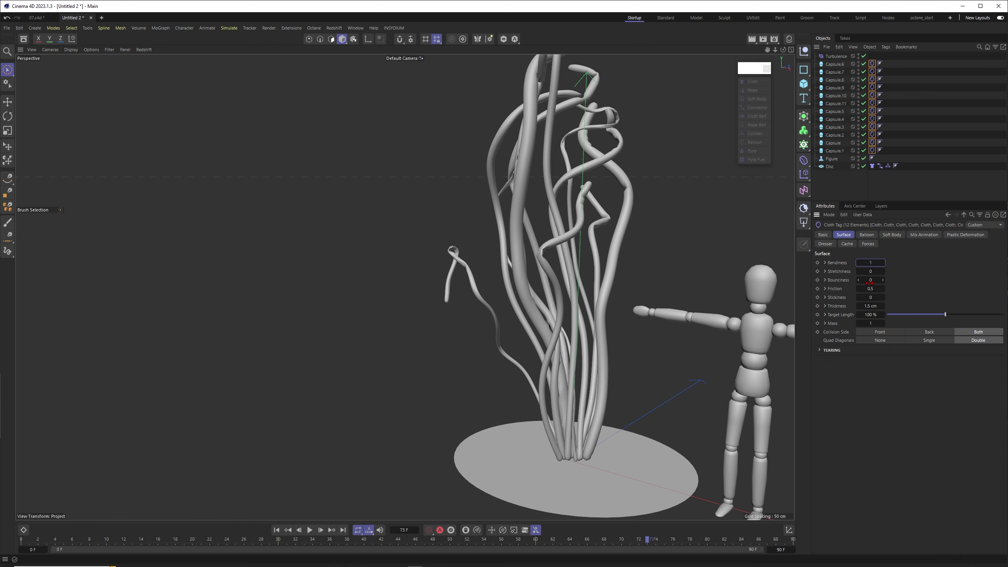
key(ctrl+d)
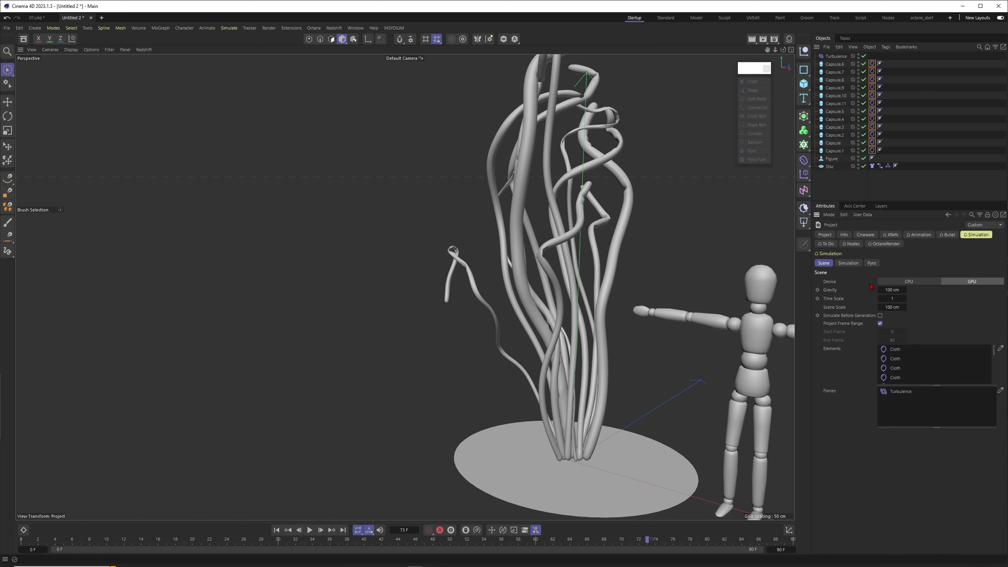
click(848, 263)
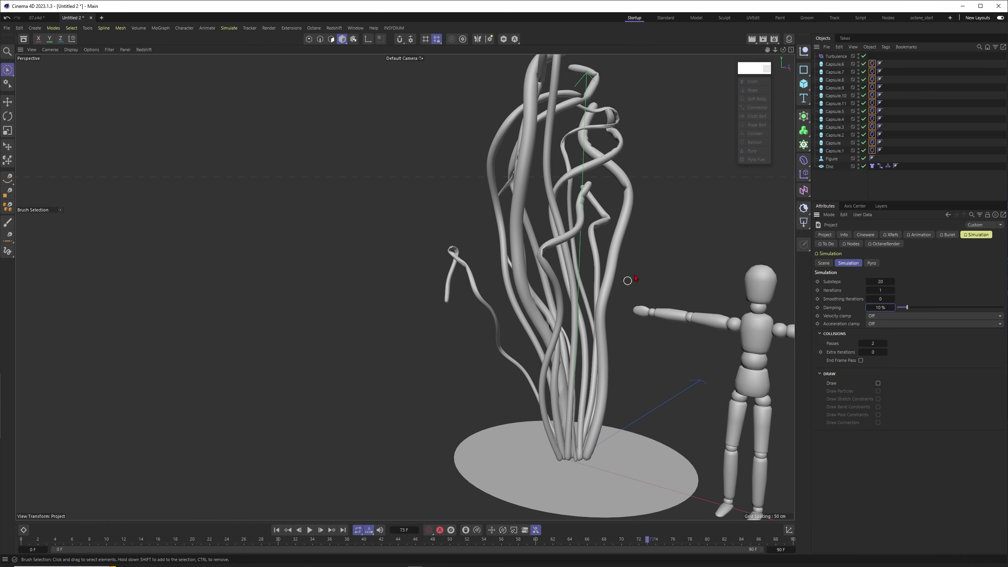
Step: Restart the simulation from the first frame and extend the timeline's end to frame 300 while it plays
alt+right_drag(636, 278, 558, 343)
click(276, 530)
click(310, 530)
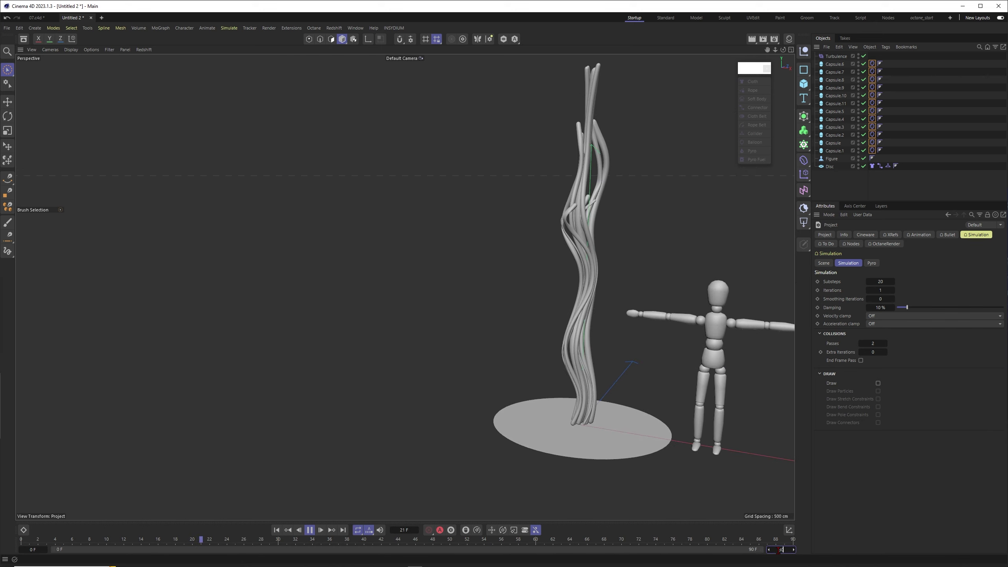
text(0)
key(Return)
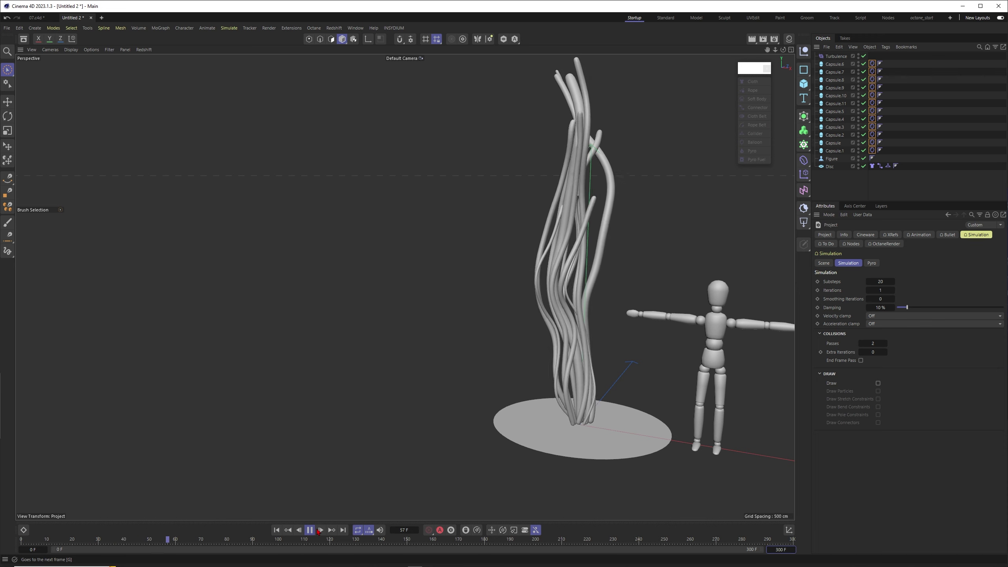
Step: Duplicate the Turbulence force and set the copy's strength to 10 cm and its scale to 200 %
ctrl+drag(836, 56, 837, 62)
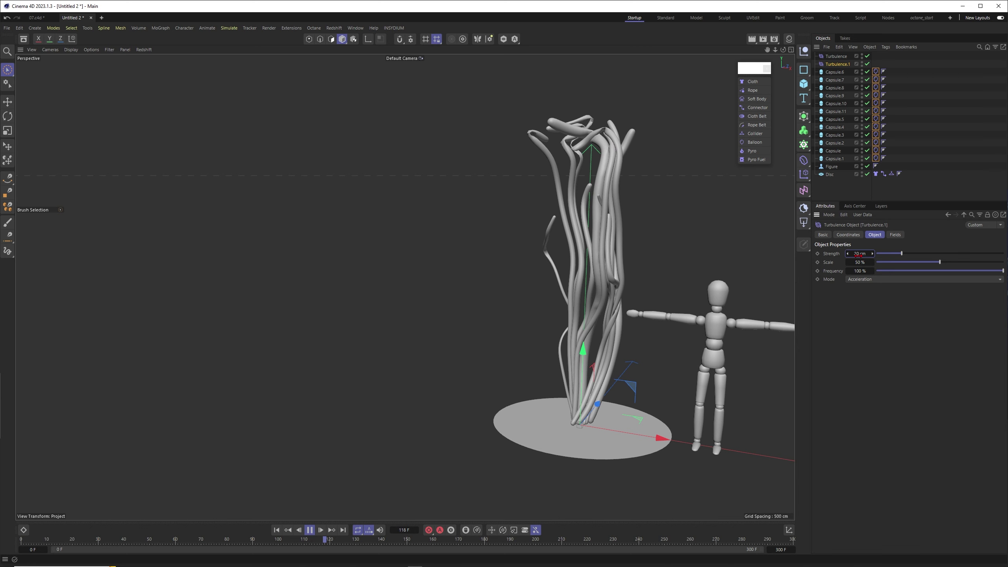
drag(859, 256, 855, 255)
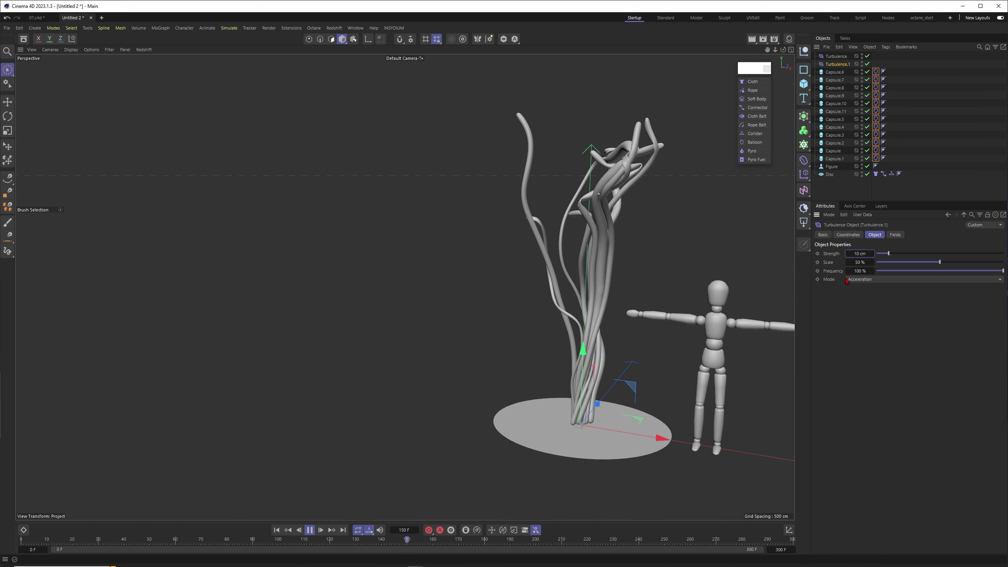
double_click(861, 263)
text(200)
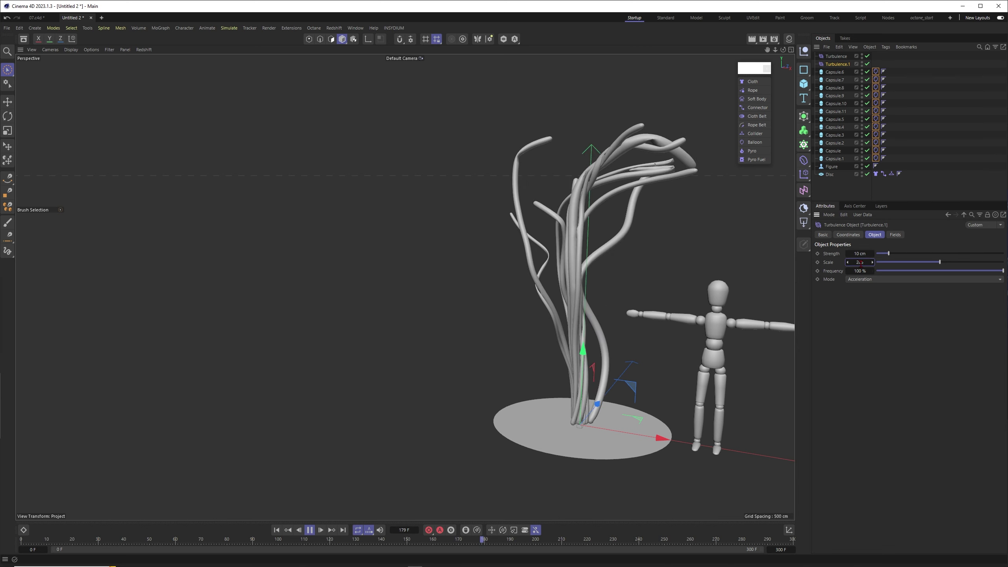